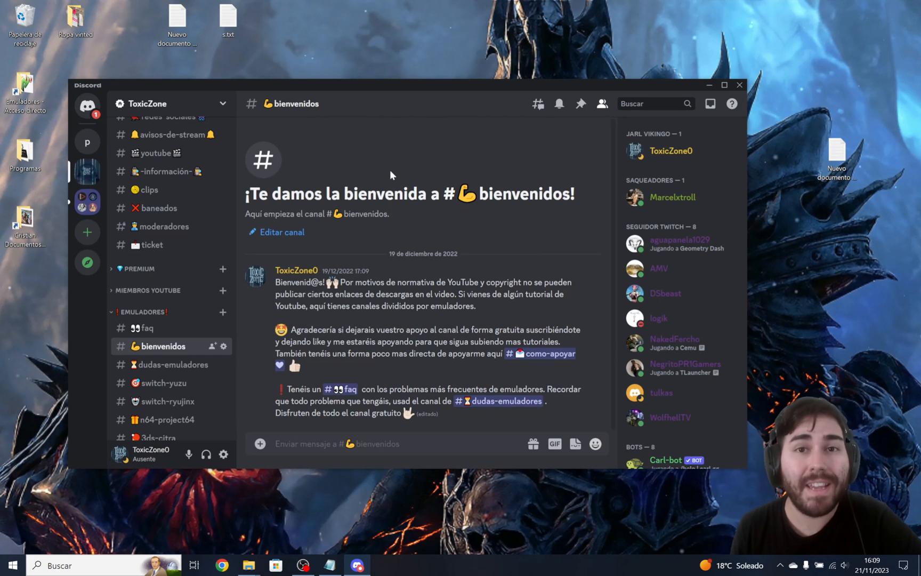
Look through the ToxicZone server's channel list, covering the general information, emulator, tutorial and general sections.
scroll(169, 259, up, 4)
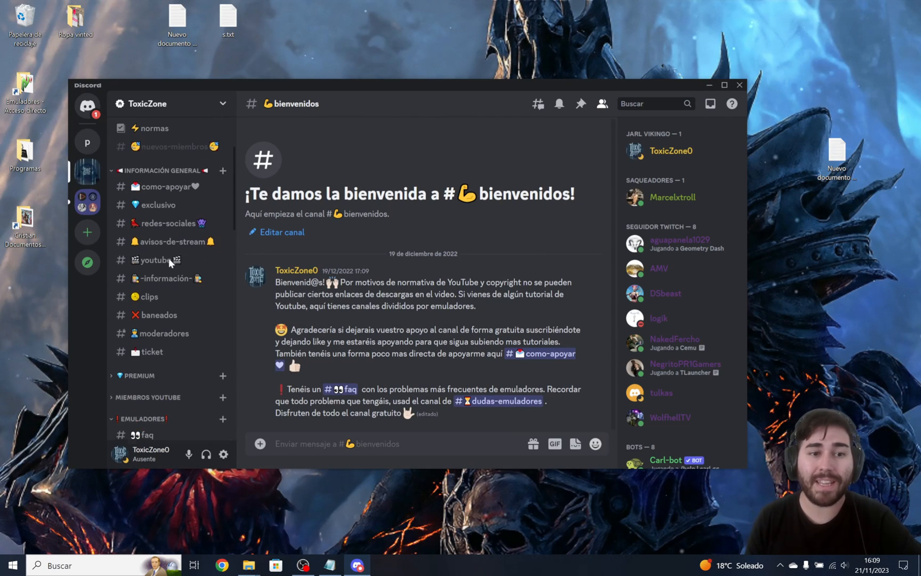
scroll(181, 245, up, 4)
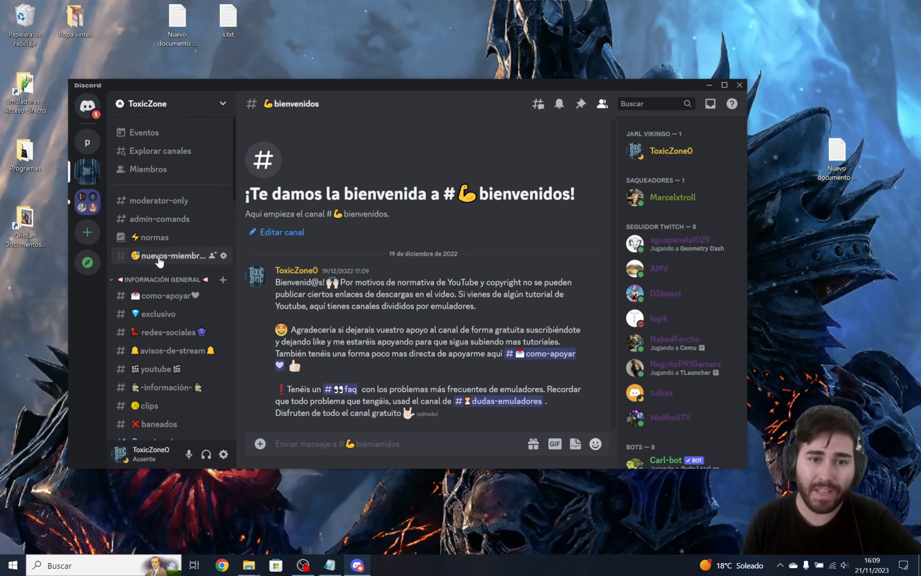
scroll(165, 247, down, 4)
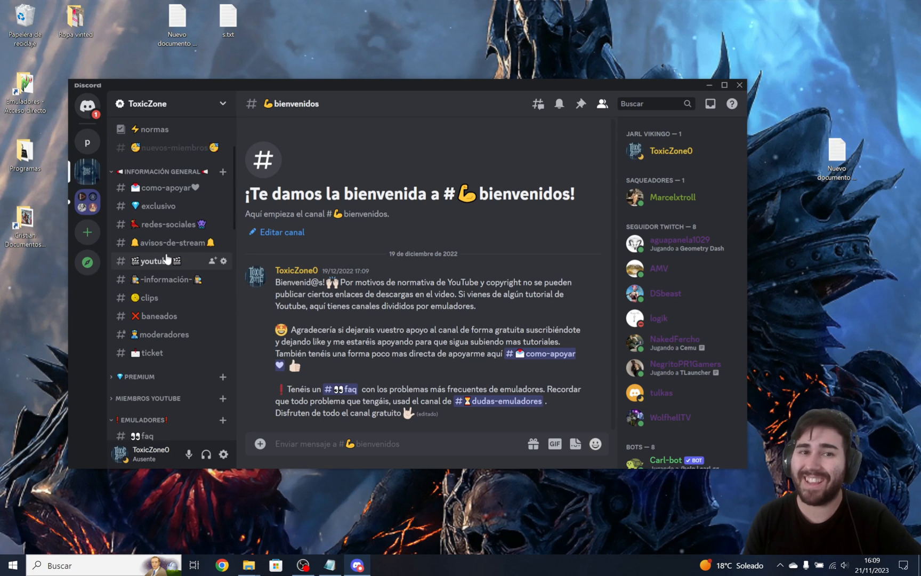
scroll(167, 259, down, 6)
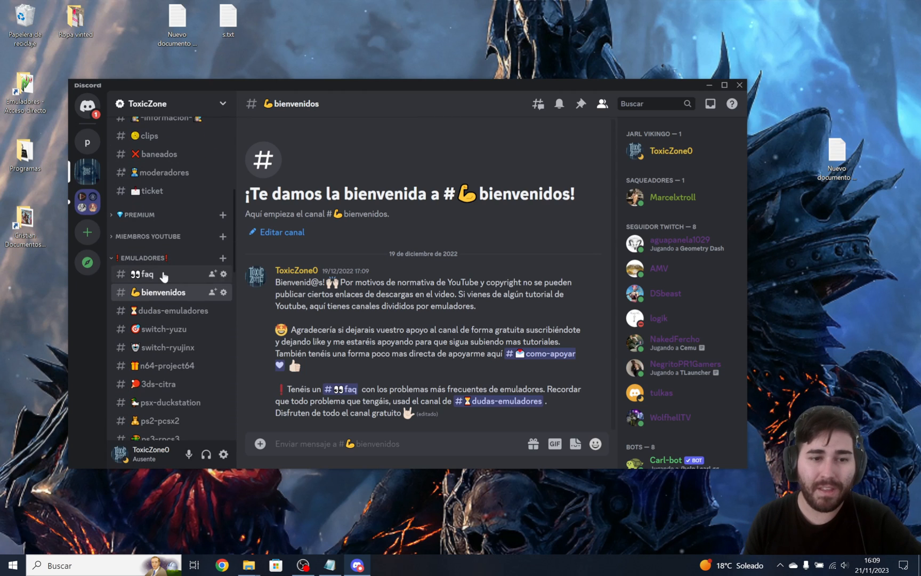
scroll(171, 220, down, 6)
scroll(171, 221, down, 10)
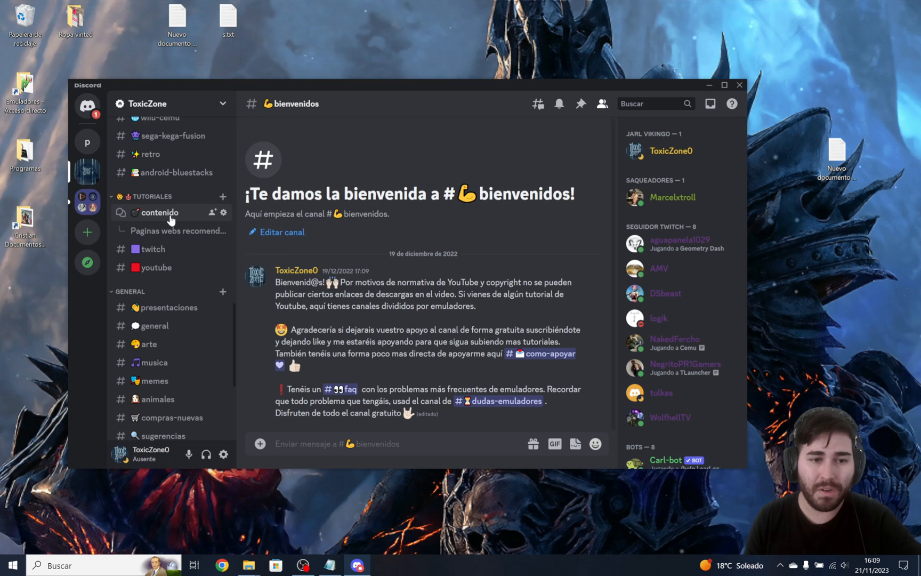
scroll(171, 350, up, 6)
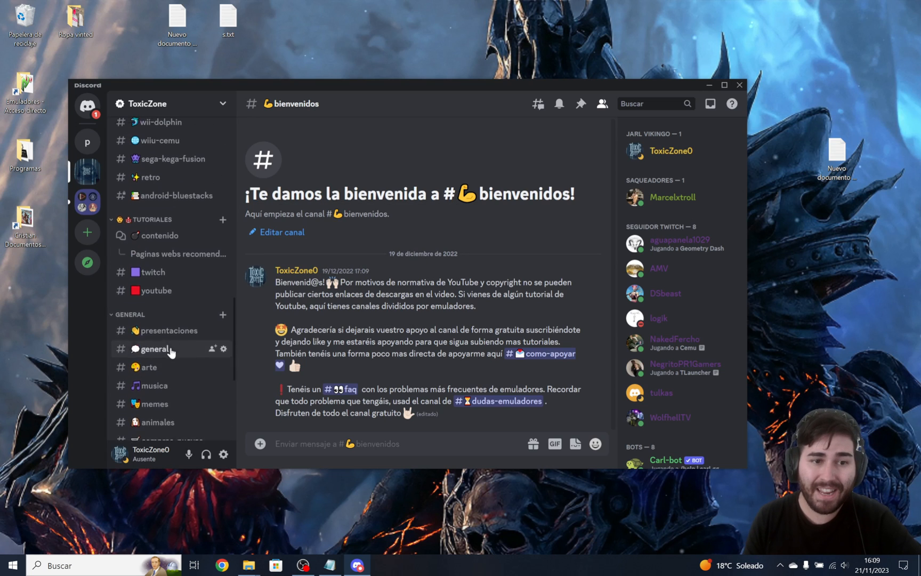
scroll(181, 330, up, 8)
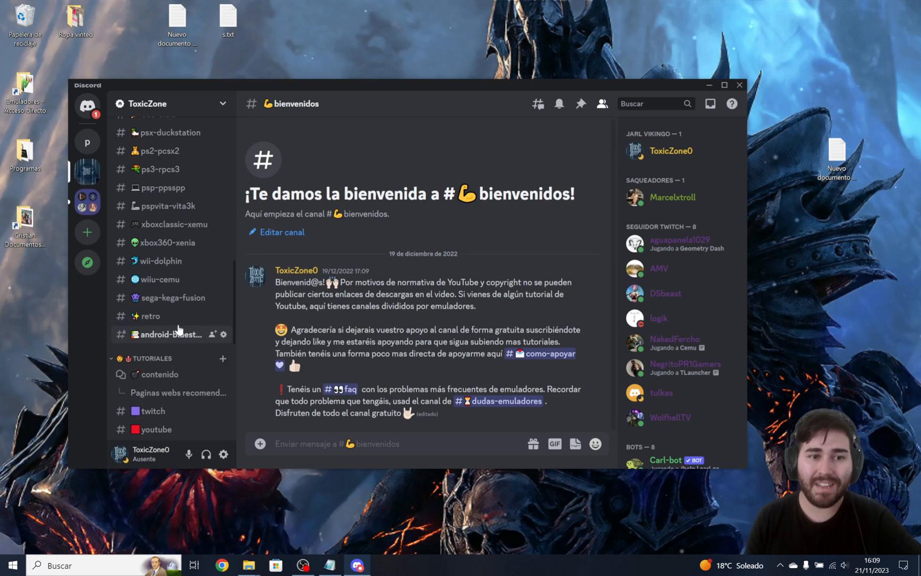
scroll(188, 271, up, 6)
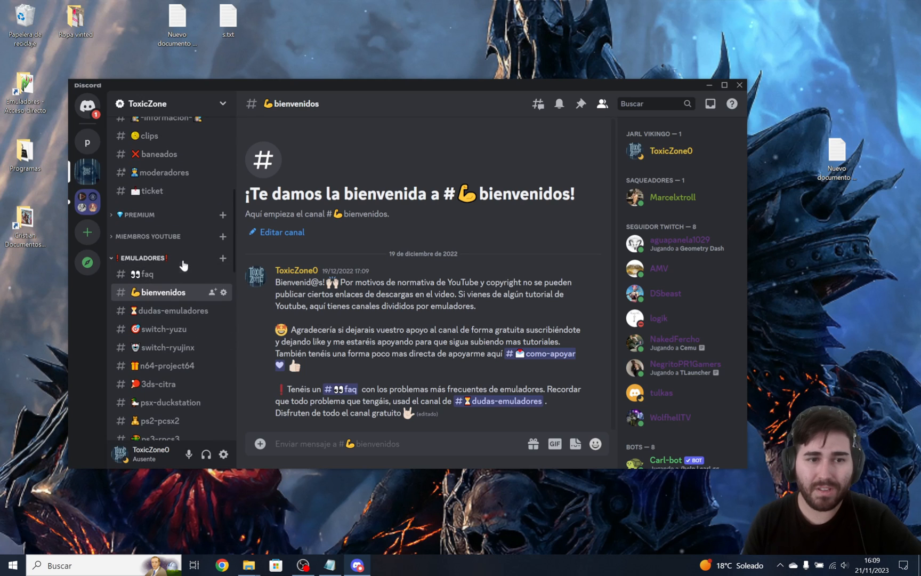
scroll(187, 240, up, 6)
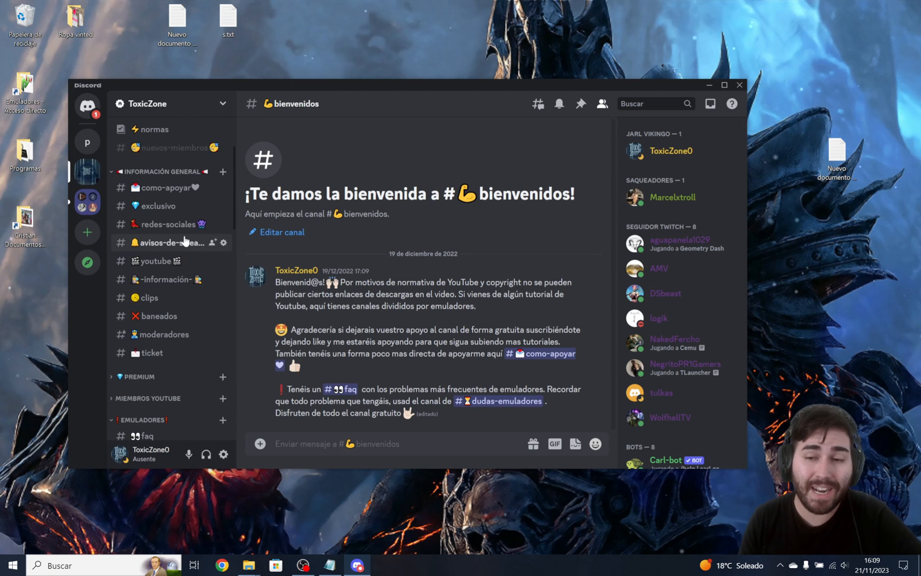
Minimize the Discord window and bring up the Xbox360 emulator folder in File Explorer.
click(709, 85)
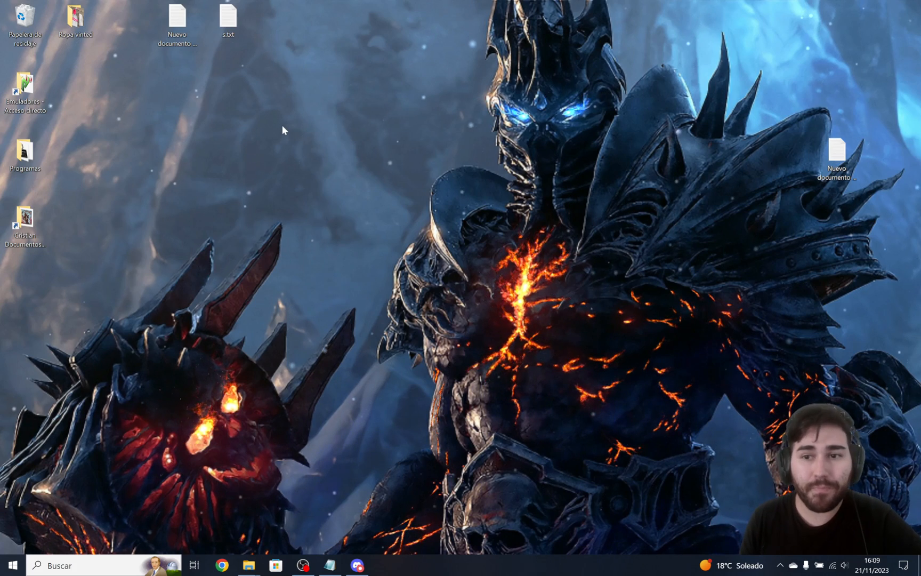
click(416, 355)
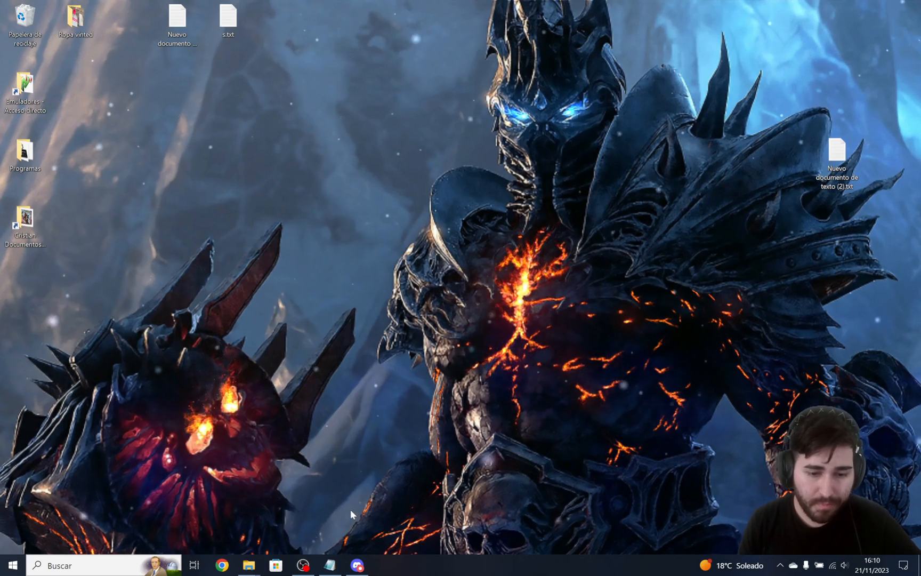
click(250, 566)
click(302, 512)
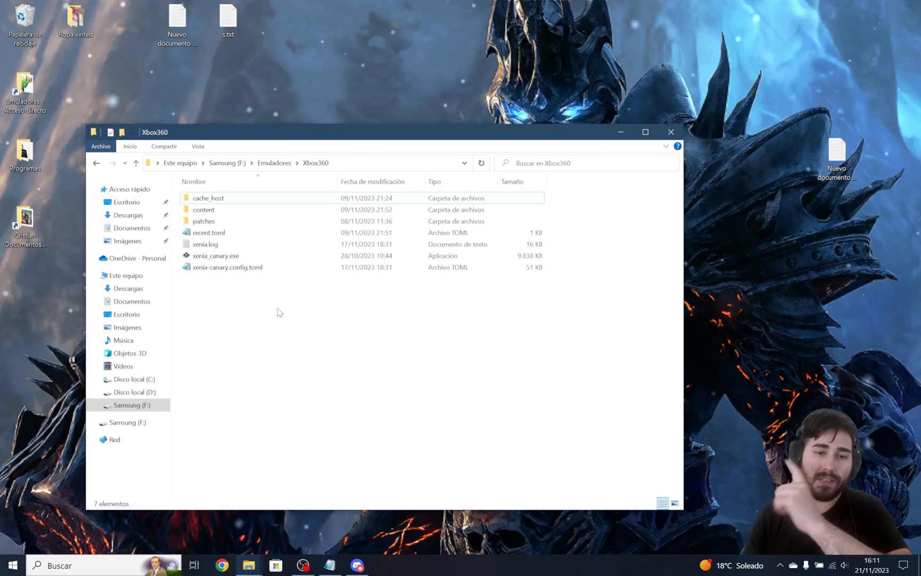
Open xenia-canary.config.toml from the Xbox360 folder in Notepad and move its window clear of the screen's upper edge.
click(217, 269)
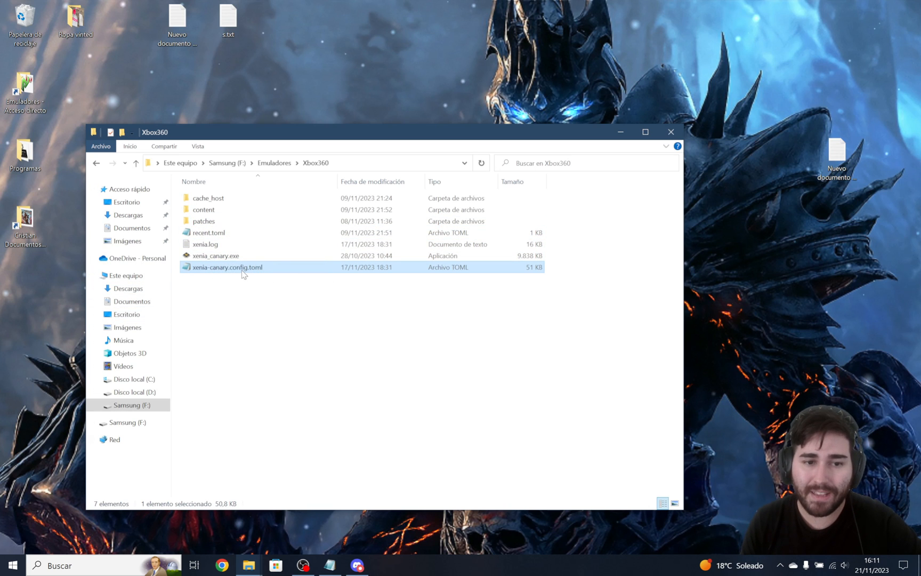
double_click(242, 268)
drag(420, 24, 381, 64)
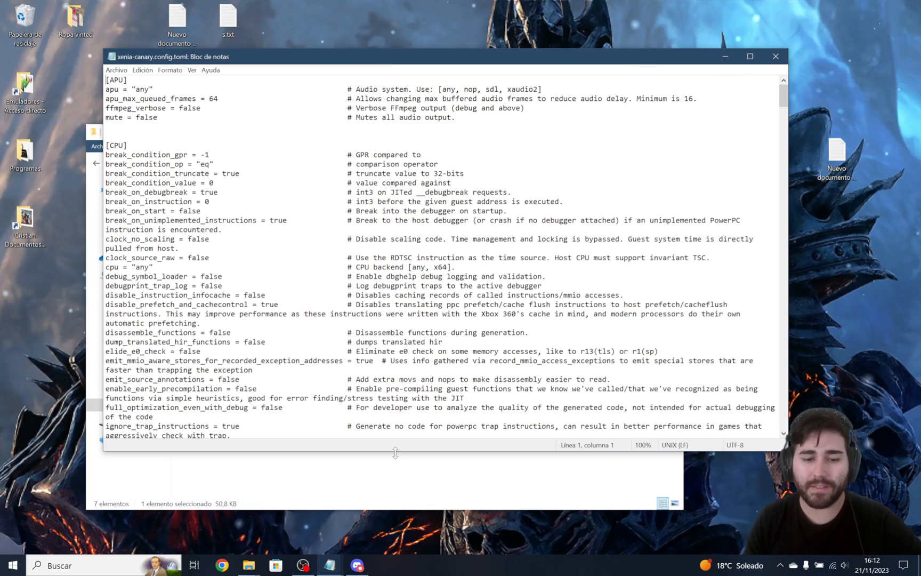
Bring up the Nuevo documento de texto (2).txt notes and arrange them beside the xenia-canary.config.toml window.
mouse_move(331, 563)
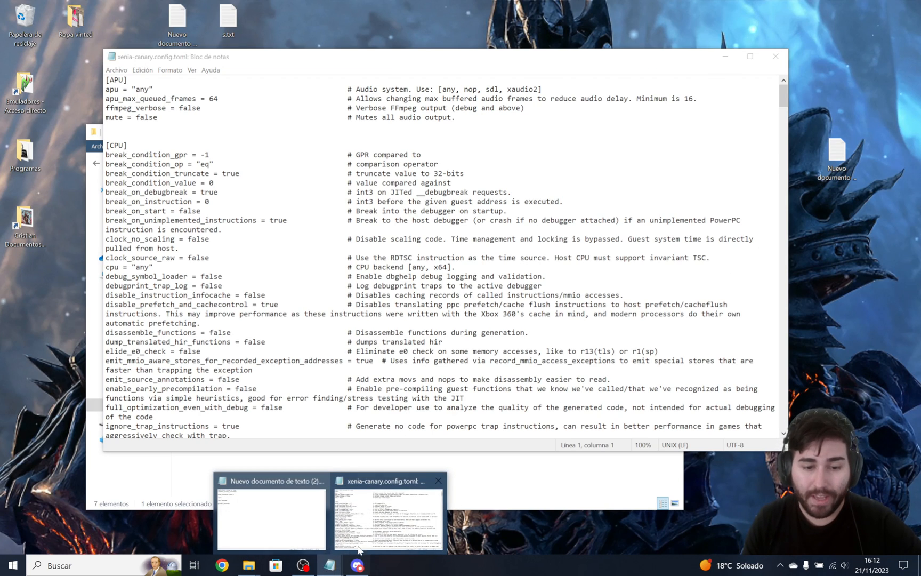
click(266, 513)
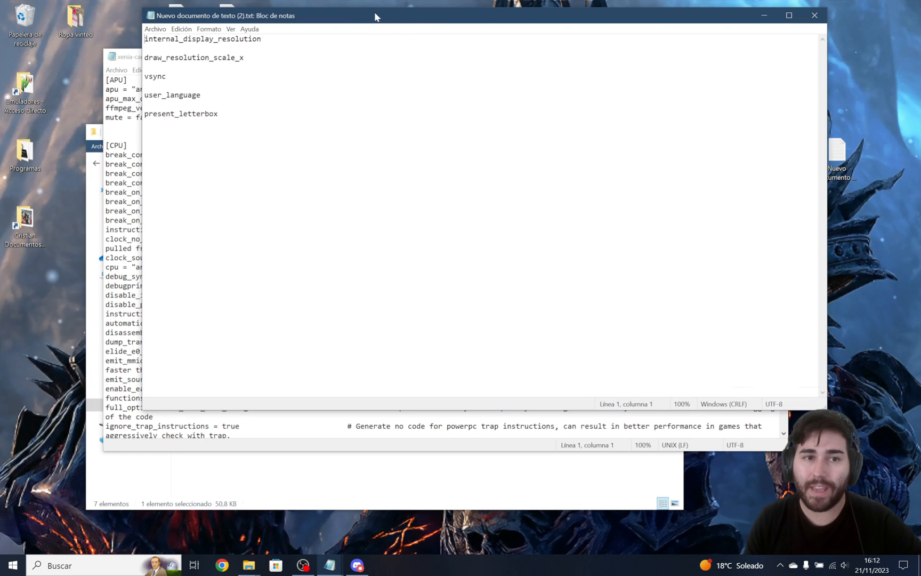
drag(375, 17, 691, 106)
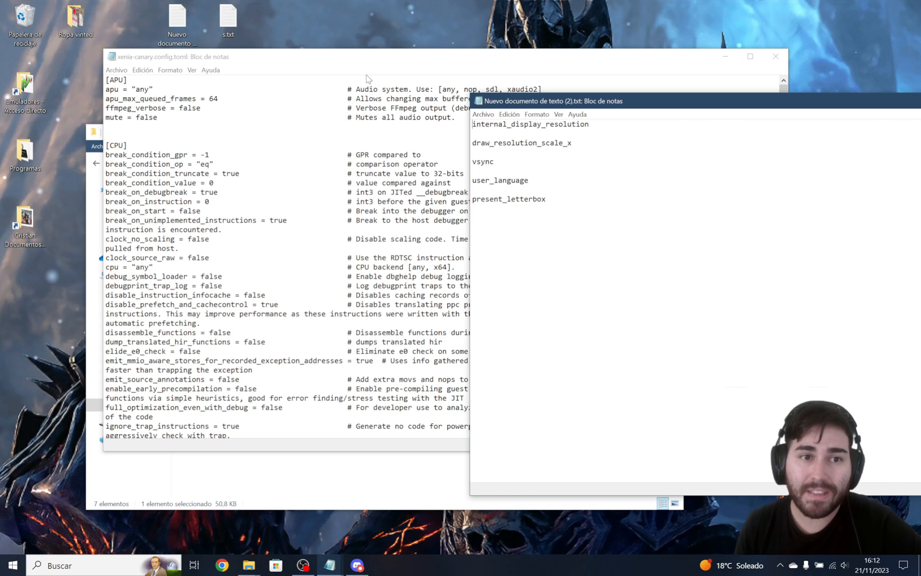
drag(342, 64, 278, 78)
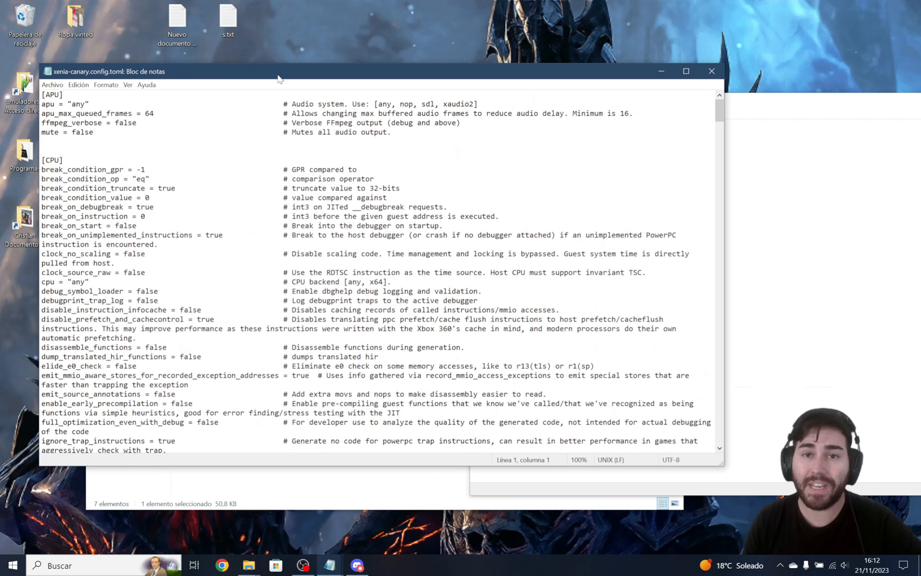
click(732, 232)
key(ctrl+a)
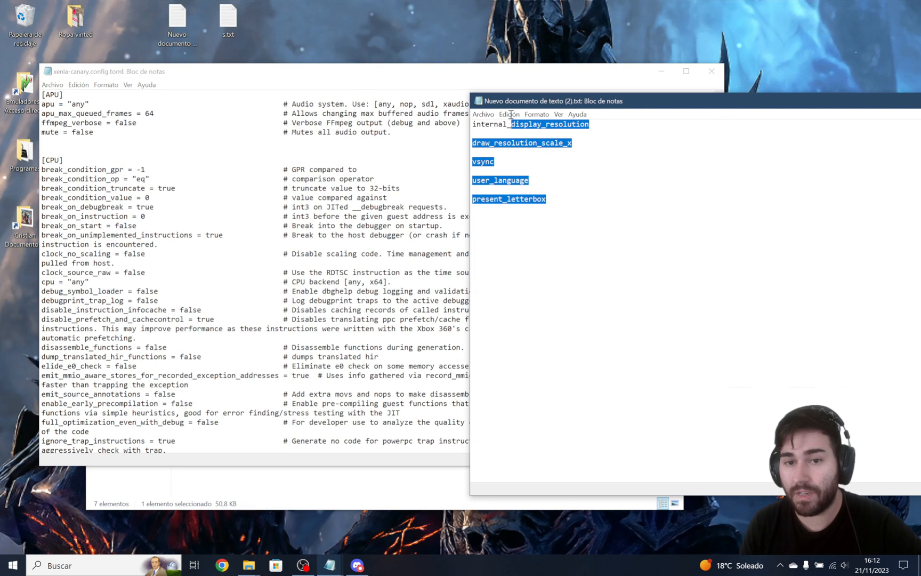
click(503, 140)
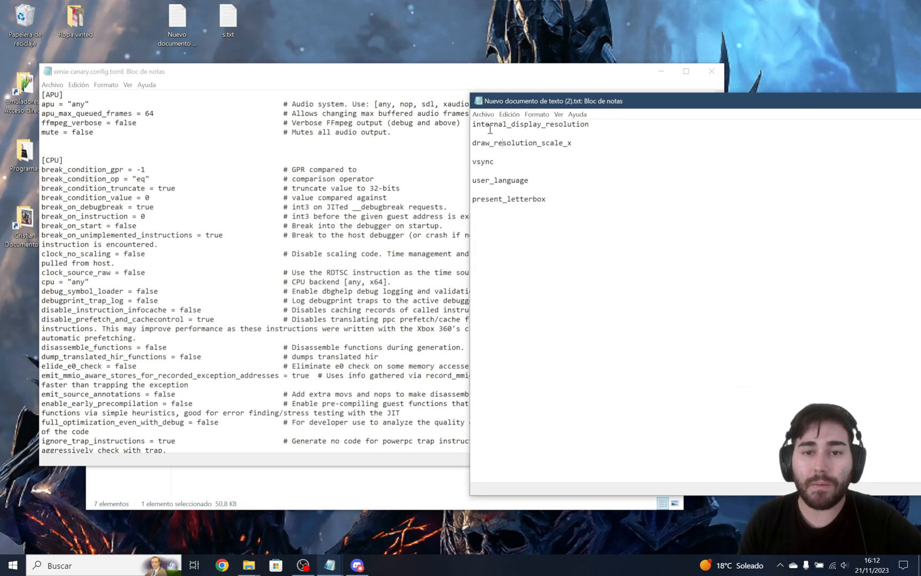
Copy internal_display_resolution from the notes and find that setting in xenia-canary.config.toml.
drag(586, 126, 436, 126)
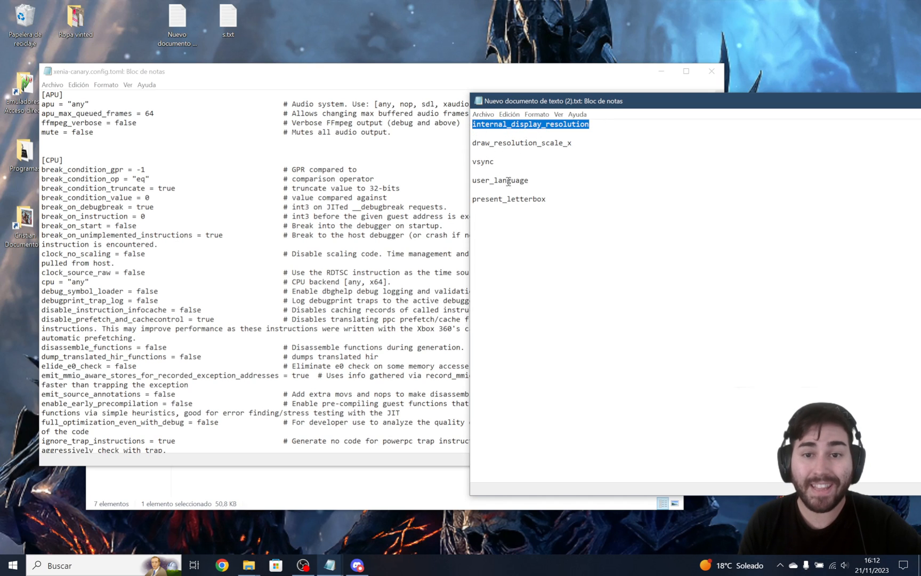
right_click(508, 126)
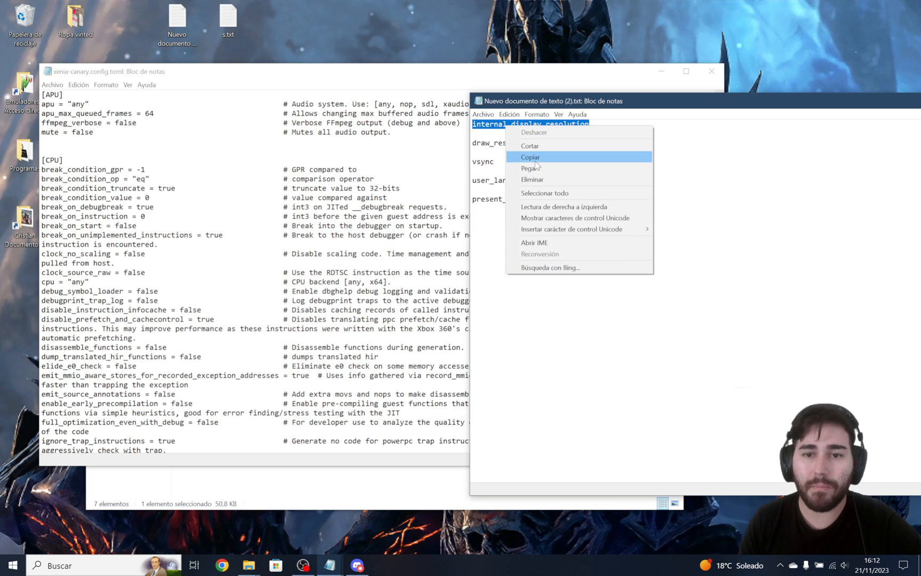
click(536, 160)
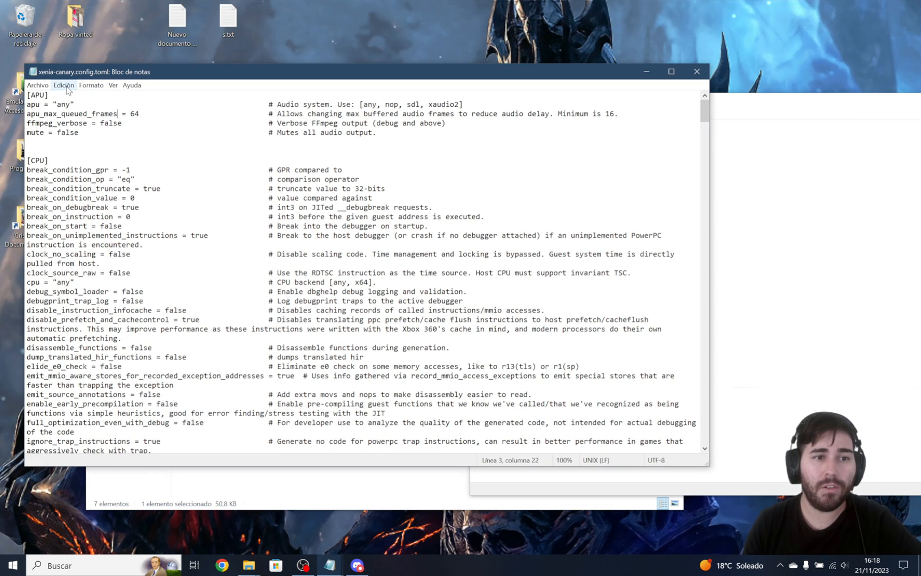
click(66, 86)
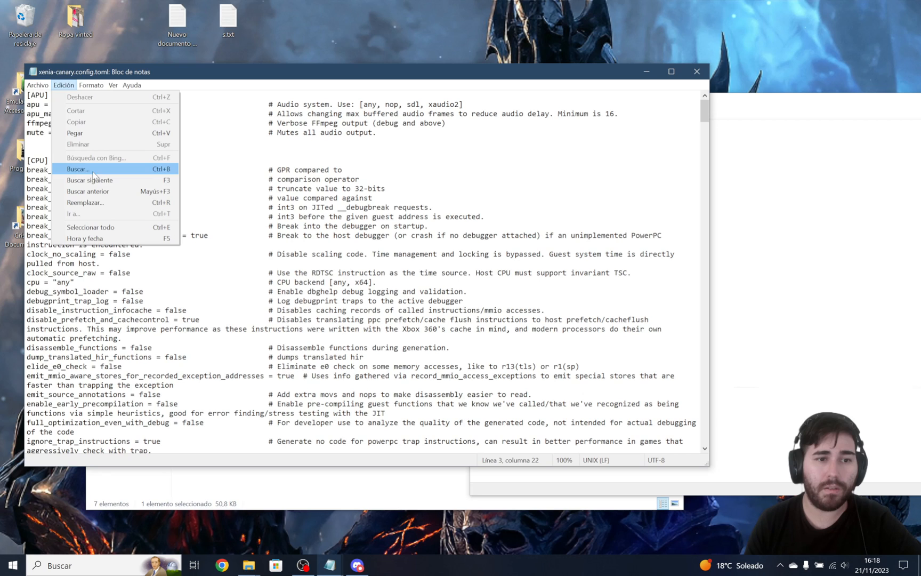
click(91, 169)
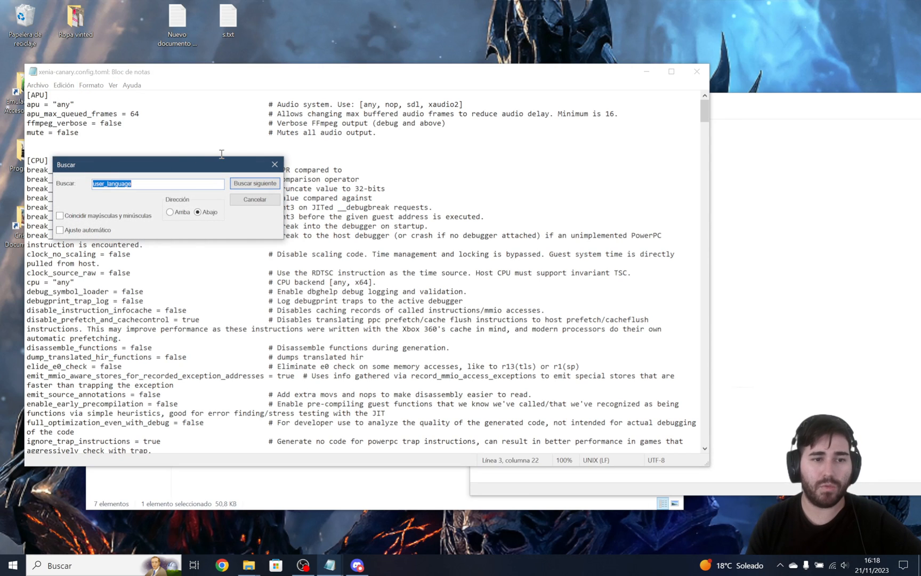
key(ctrl+v)
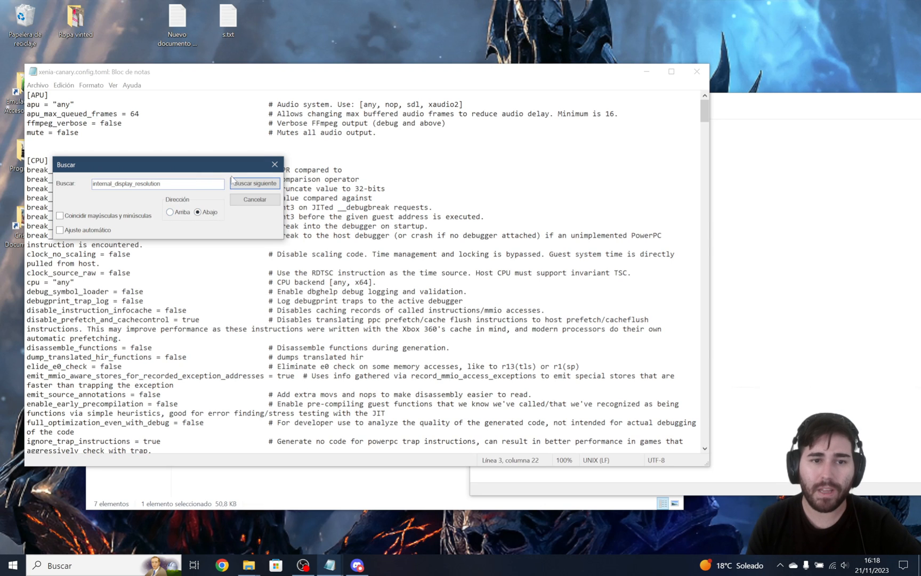
click(254, 186)
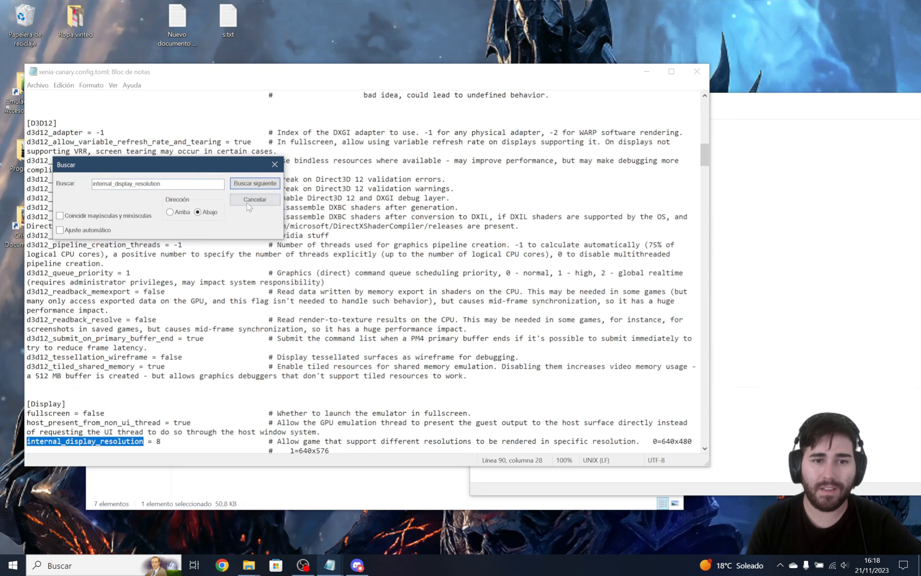
click(247, 200)
Set internal_display_resolution to 16, the 1920x1080 option, in the Display section.
scroll(245, 201, down, 4)
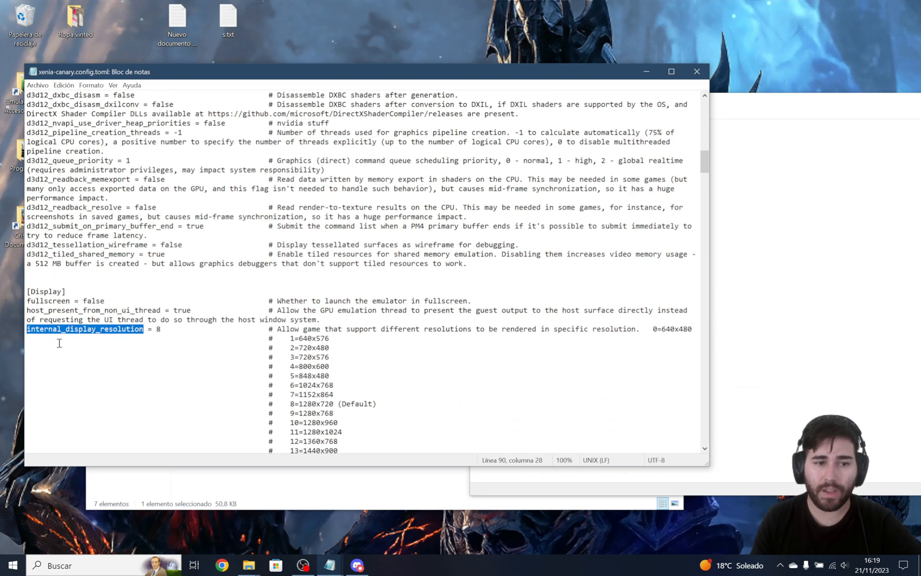
scroll(189, 288, down, 3)
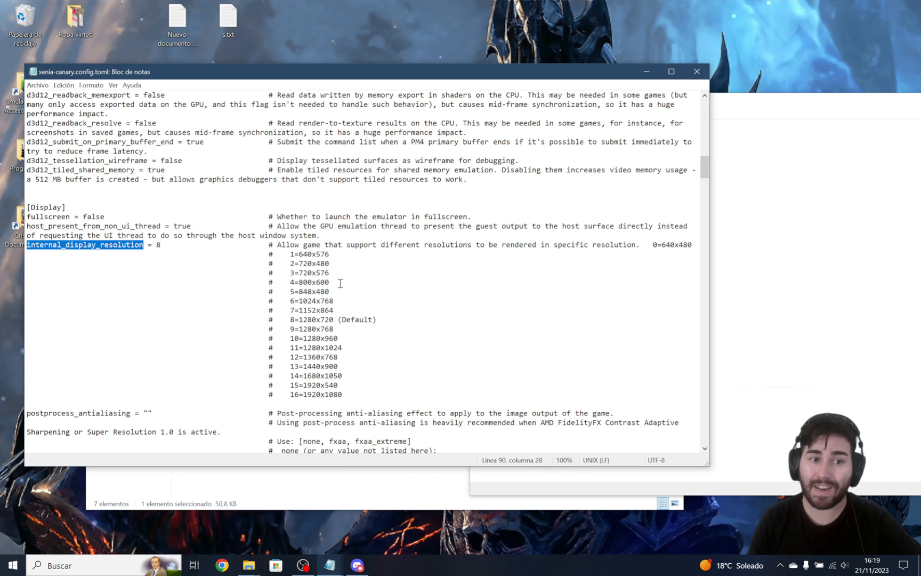
click(166, 246)
key(BackSpace)
text(16)
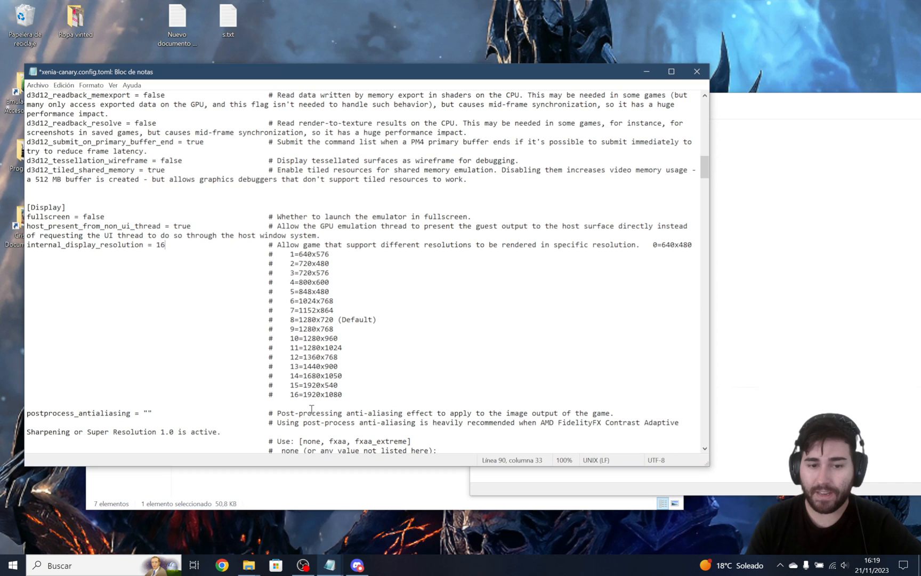
drag(299, 400, 325, 398)
click(312, 397)
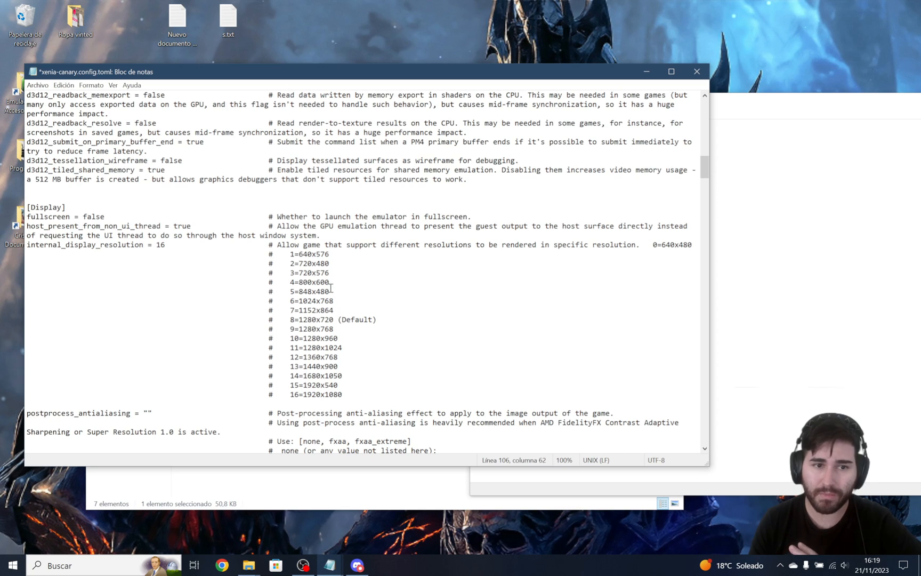
Copy draw_resolution_scale_x from the notes and find that setting in xenia-canary.config.toml.
click(781, 202)
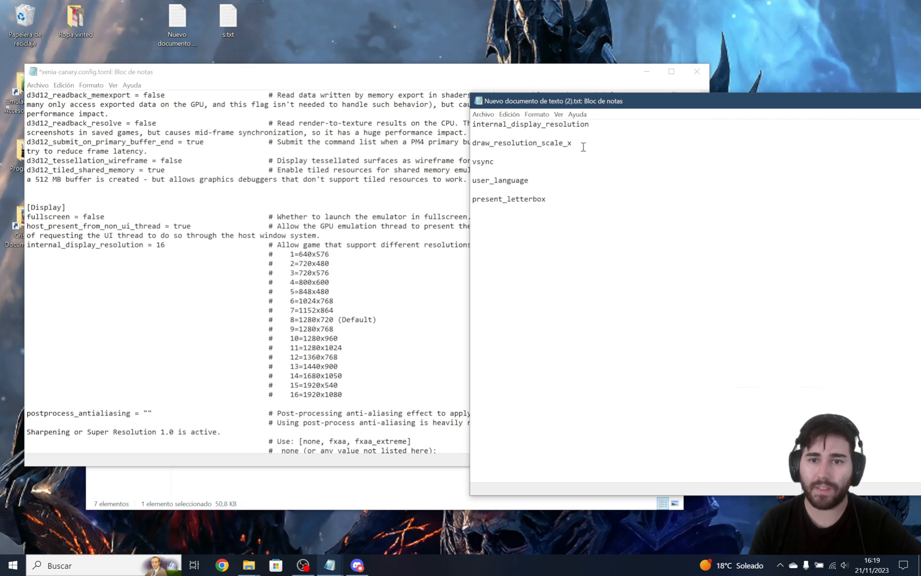
drag(583, 148, 473, 144)
right_click(474, 142)
click(497, 176)
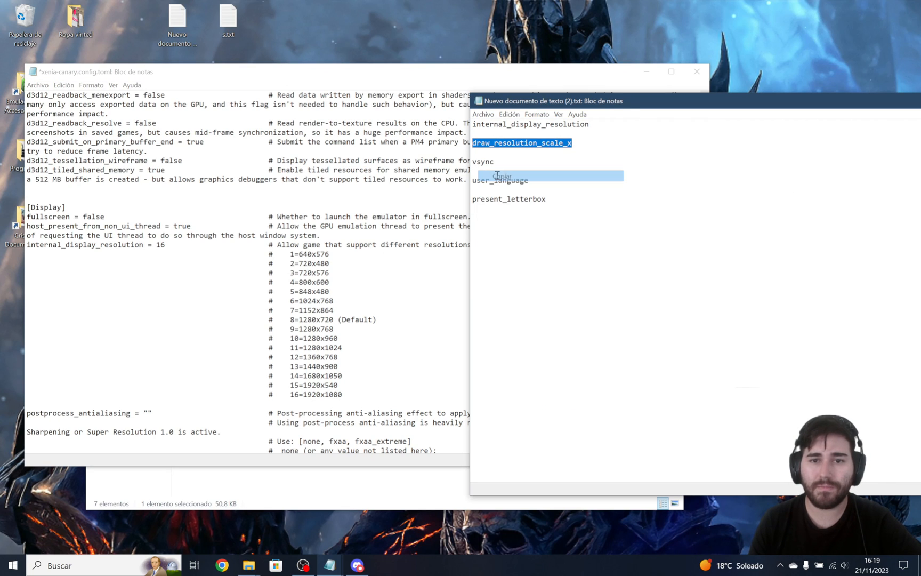
click(65, 87)
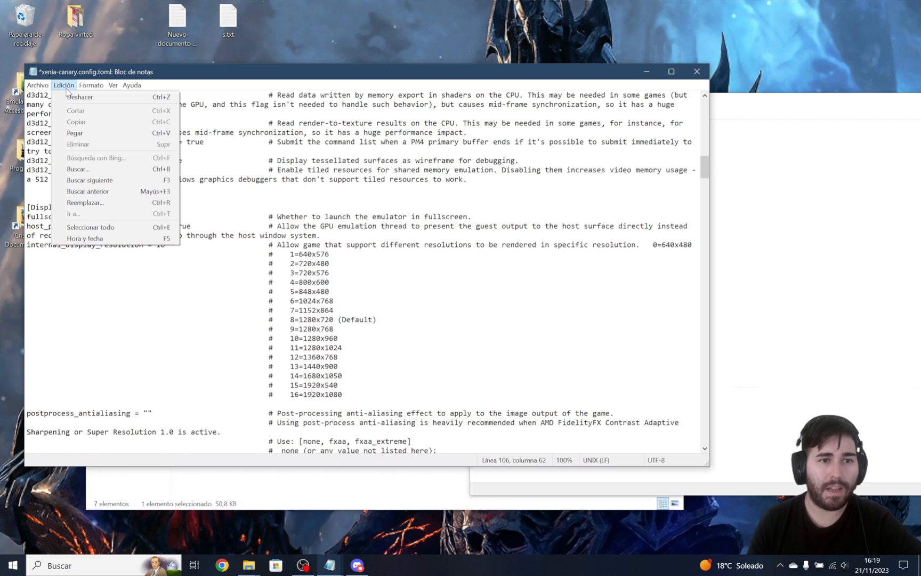
click(77, 169)
key(ctrl+v)
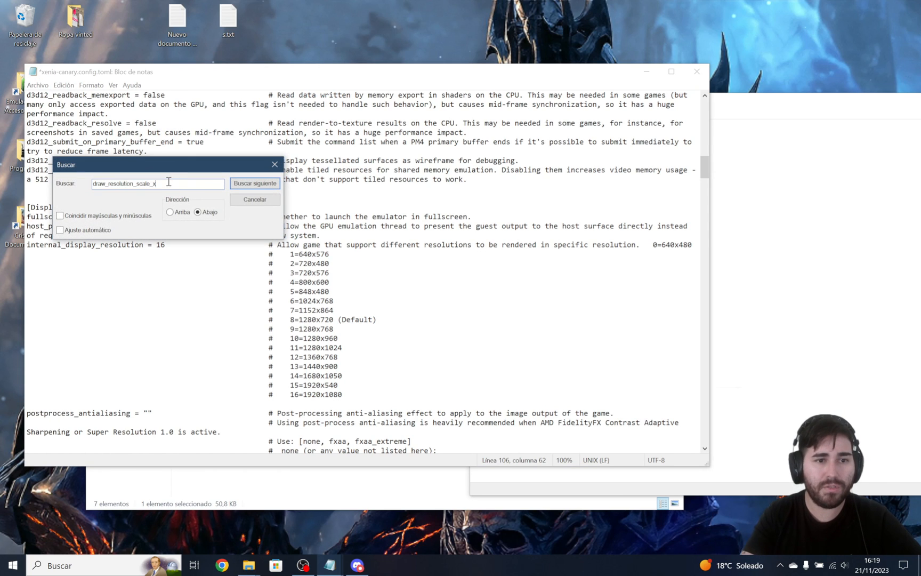
click(255, 183)
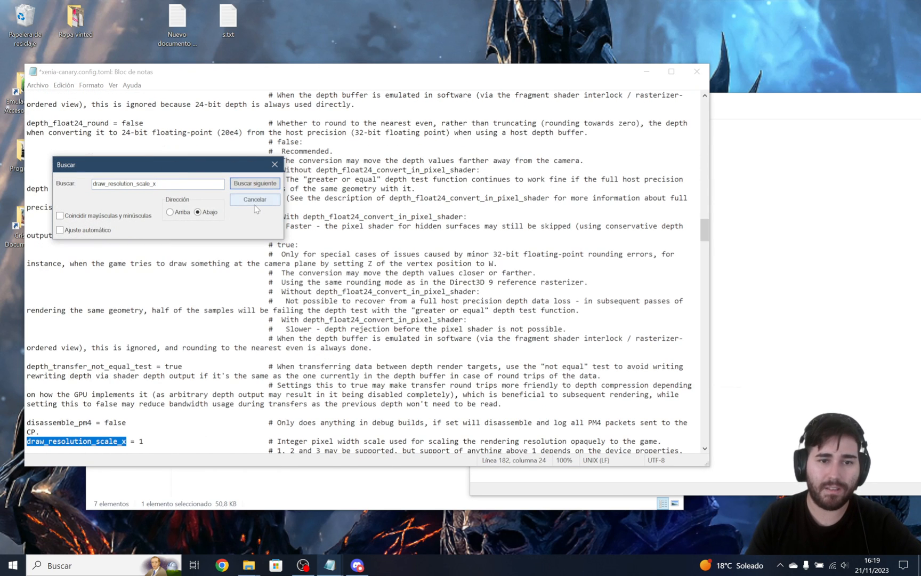
click(254, 199)
scroll(143, 322, down, 4)
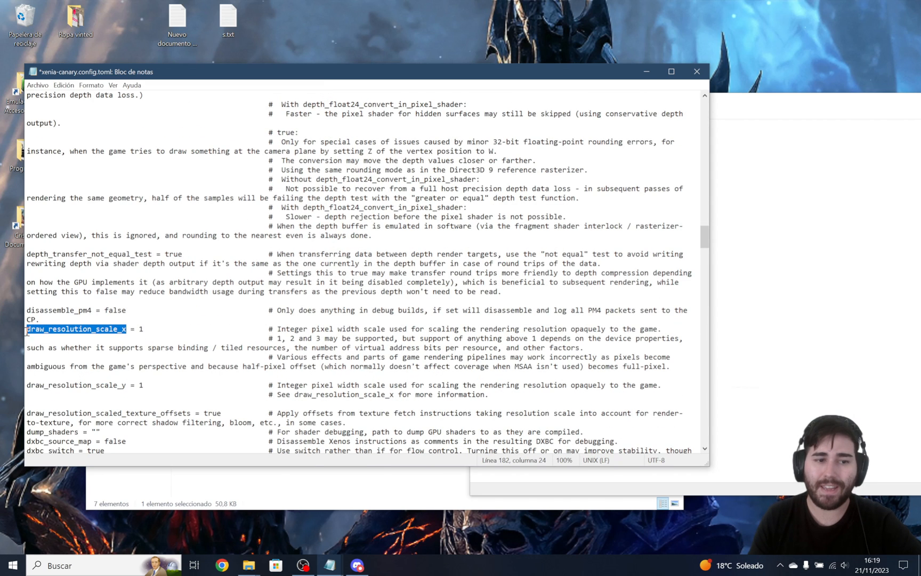
Set draw_resolution_scale_x to 3 in the configuration file.
click(148, 329)
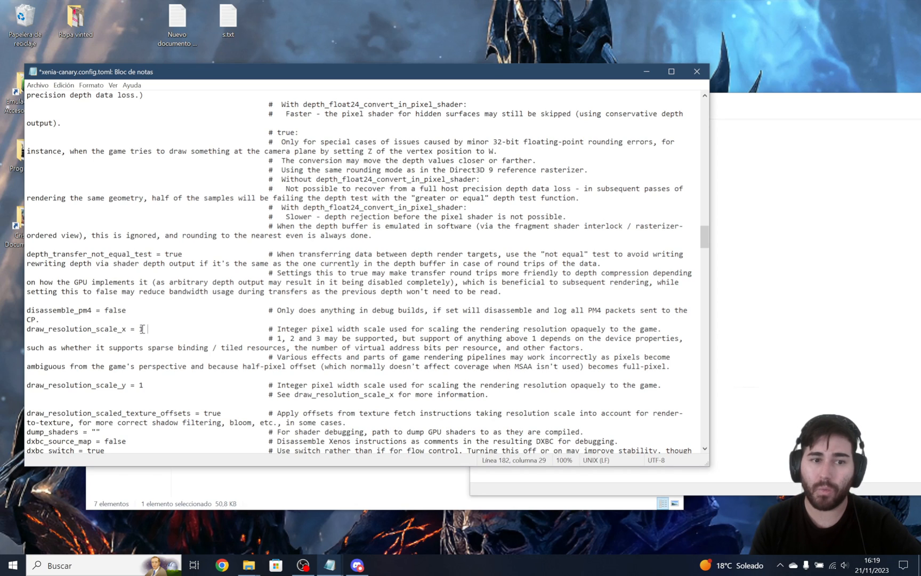
click(142, 329)
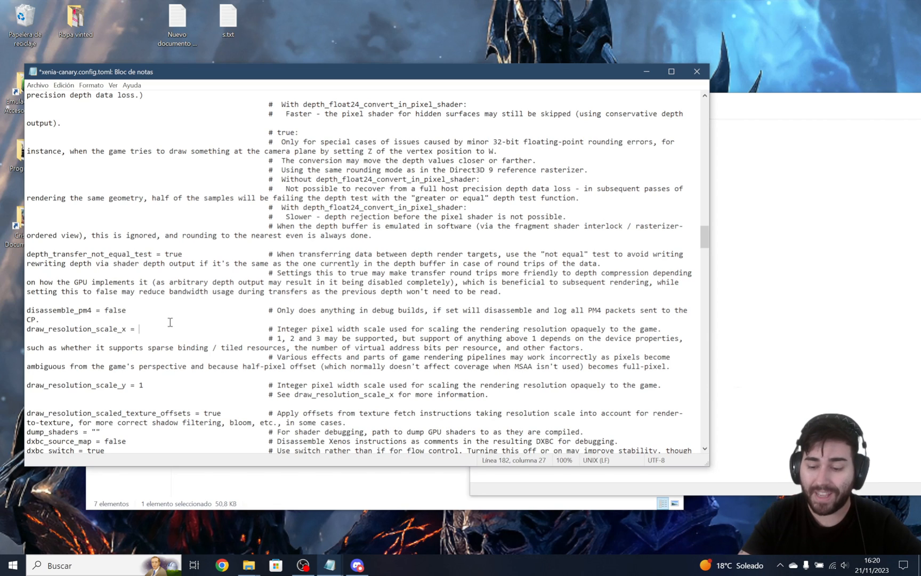
text(3)
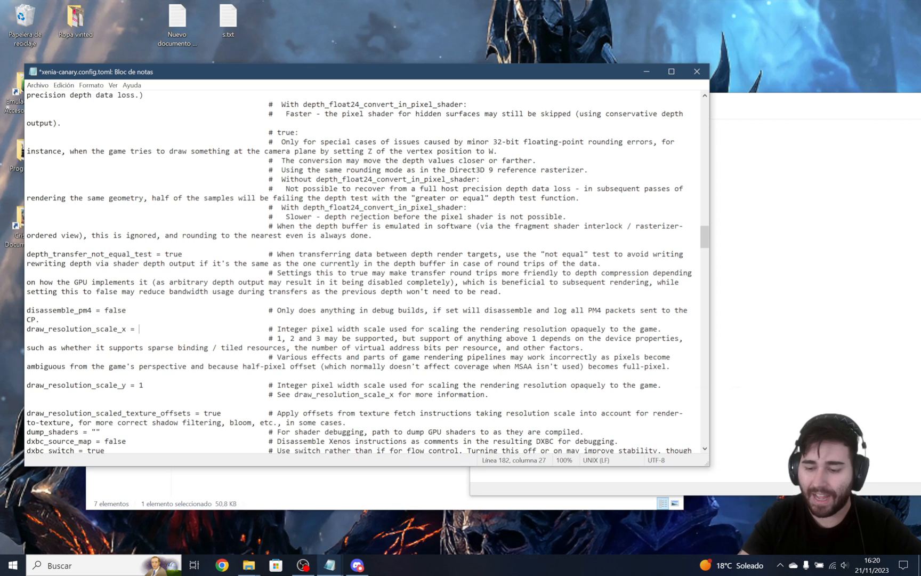
text(2)
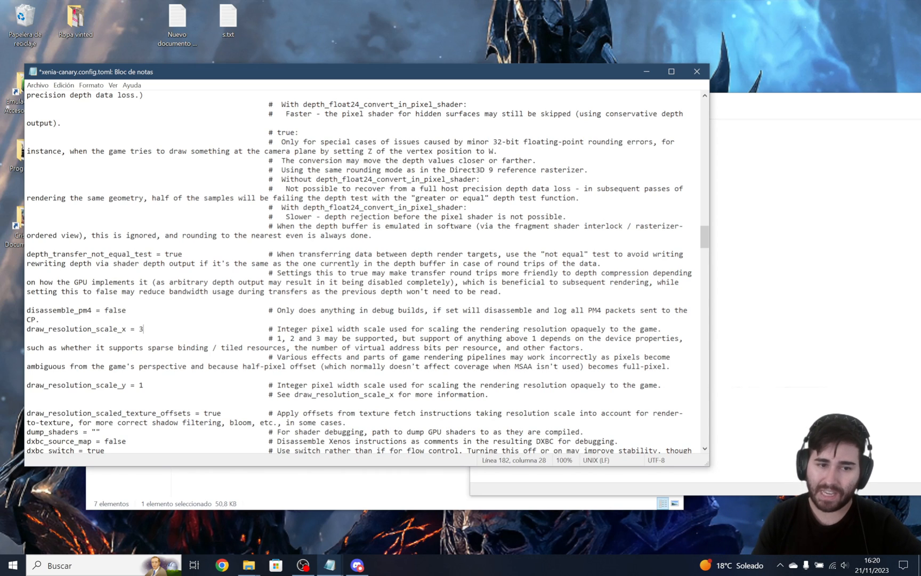
Copy vsync from the notes and find that setting in xenia-canary.config.toml.
click(848, 290)
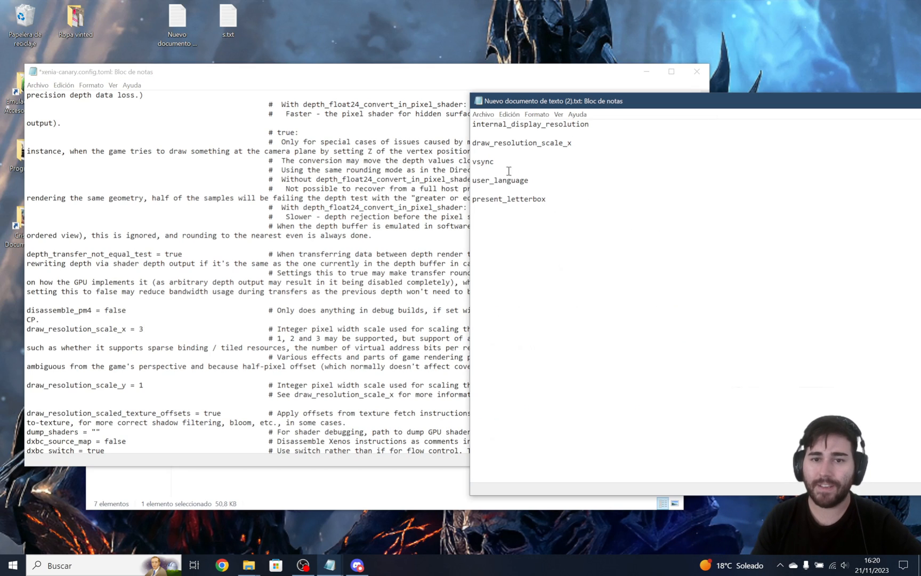
drag(495, 162, 468, 163)
right_click(482, 167)
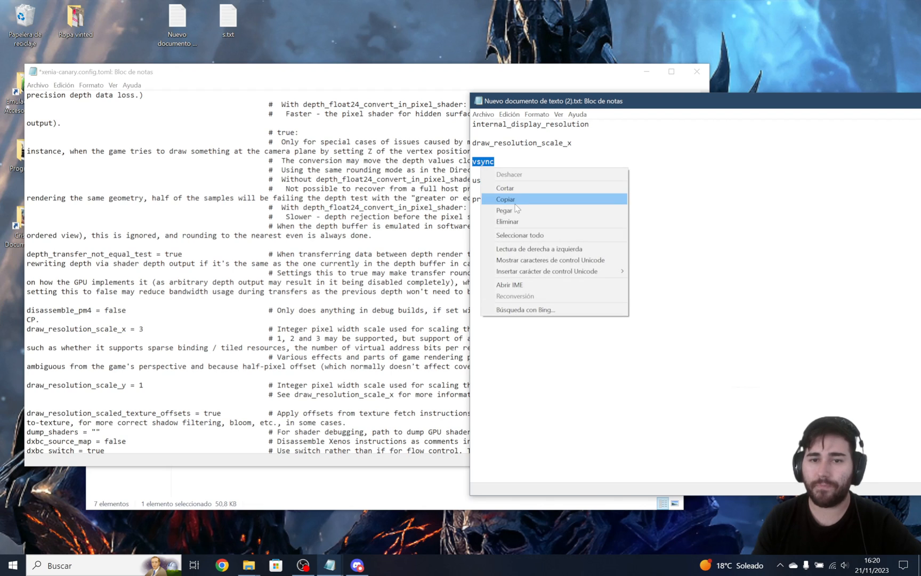
click(501, 199)
click(67, 86)
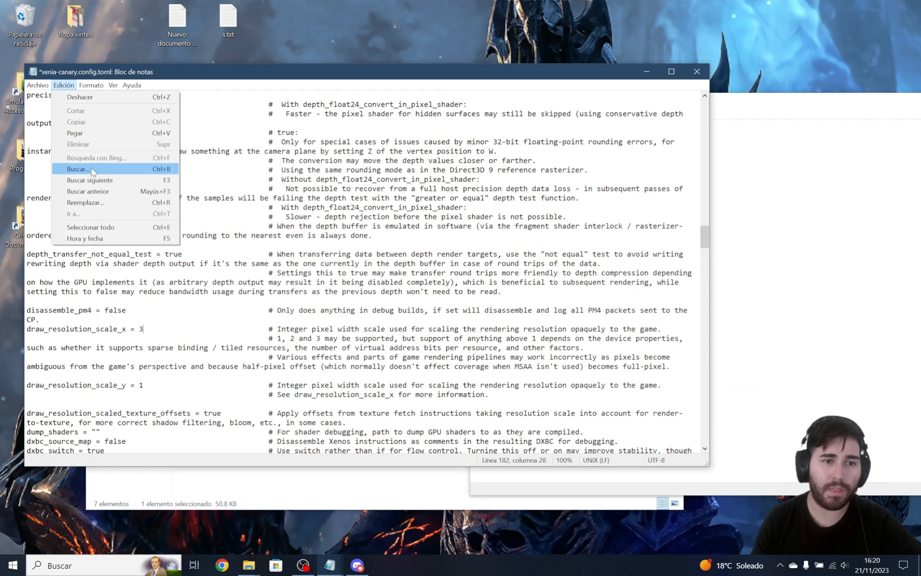
click(119, 173)
key(ctrl+v)
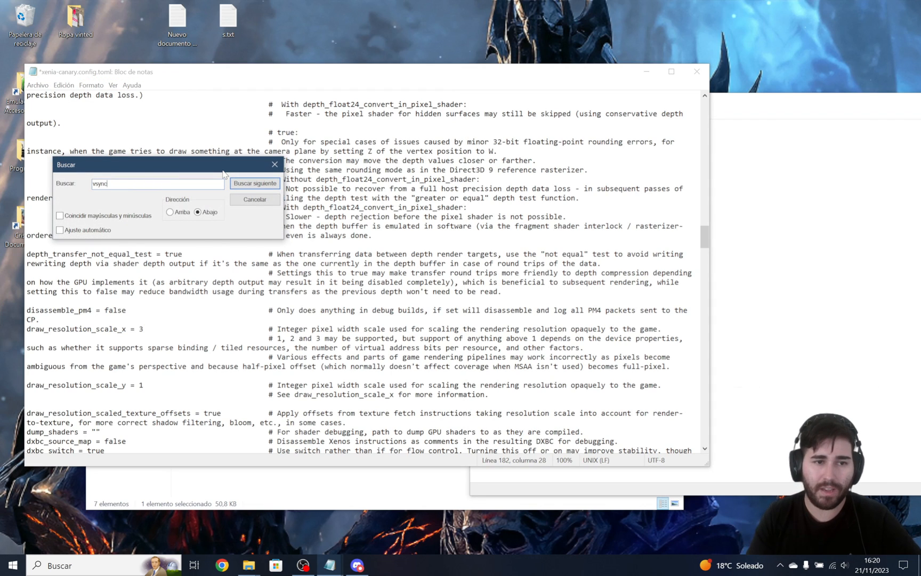
click(254, 183)
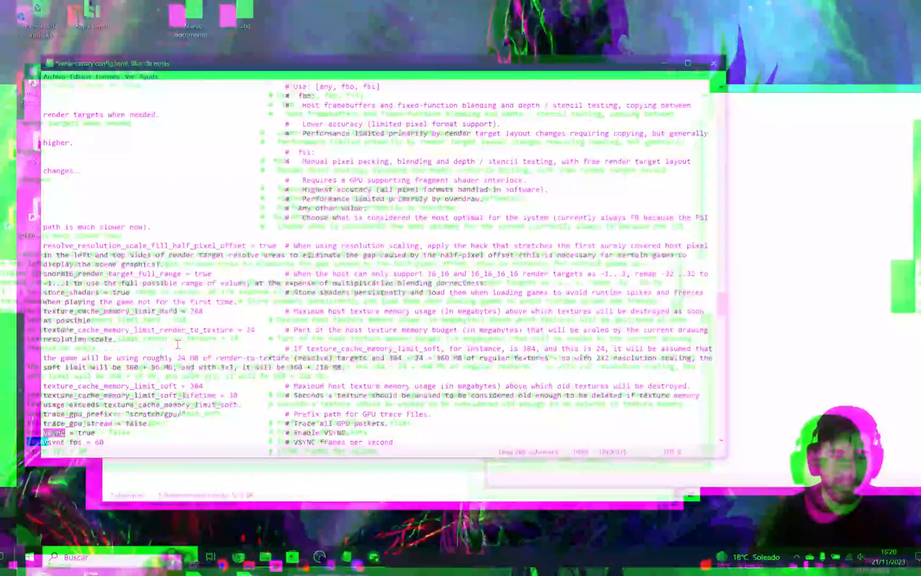
scroll(109, 369, down, 2)
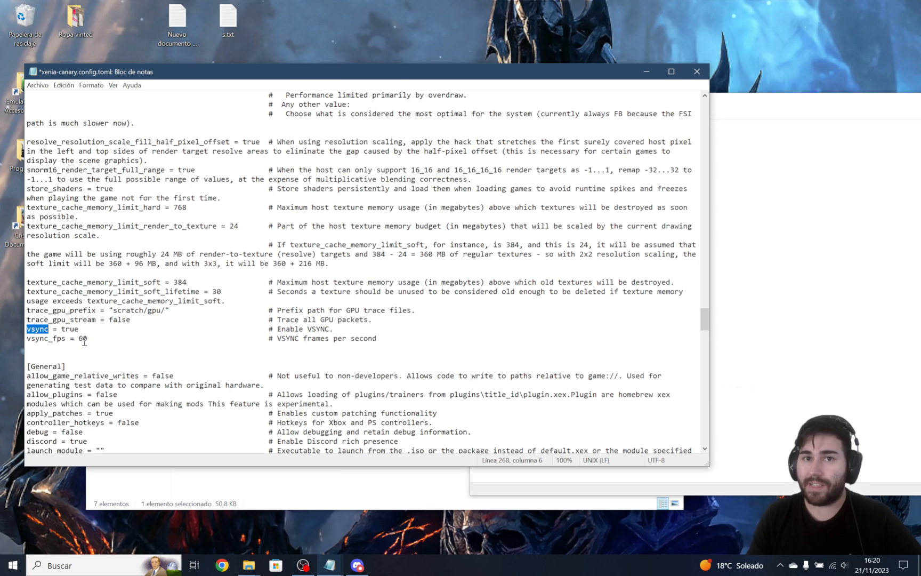
Set vsync to false, directly above the vsync_fps line.
click(70, 329)
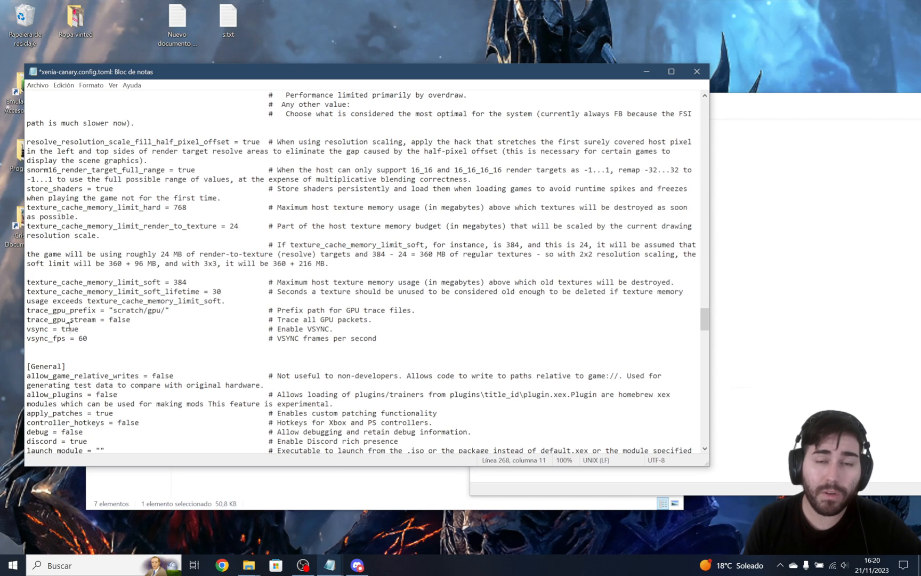
drag(58, 329, 85, 329)
click(82, 329)
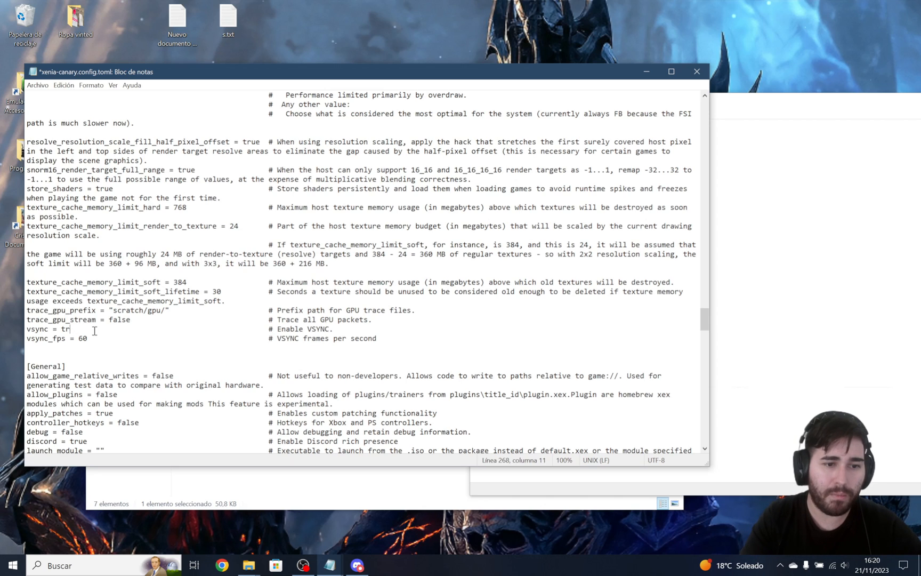
key(BackSpace)
key(BackSpace)
text(false)
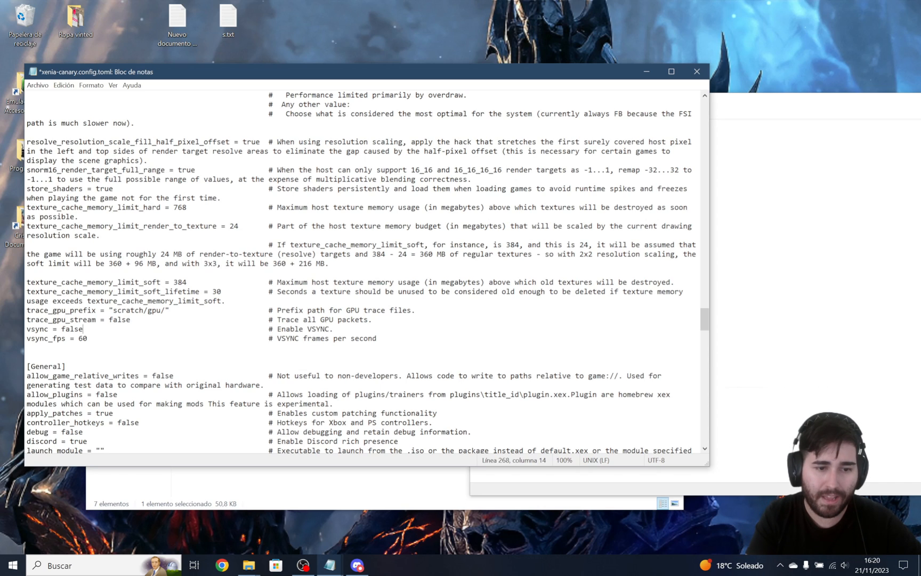
Set vsync back to true.
key(BackSpace)
key(BackSpace)
key(BackSpace)
text(true)
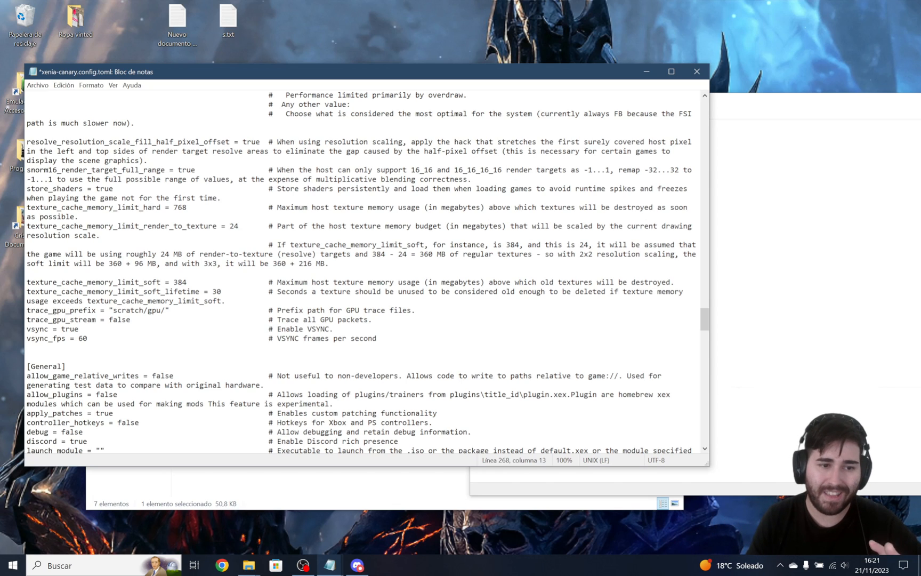
Copy user_language from the notes and find that setting in the XConfig section of xenia-canary.config.toml.
click(783, 201)
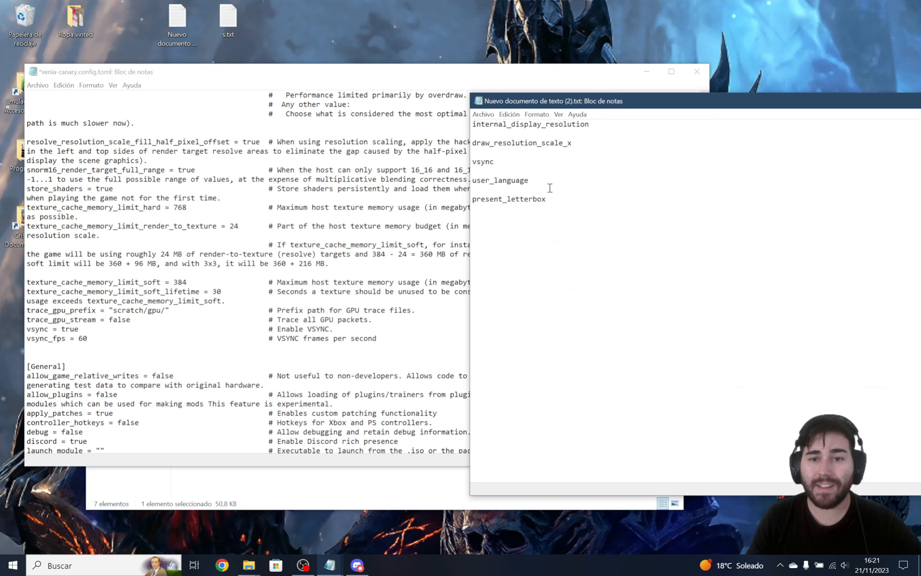
drag(543, 184, 471, 180)
right_click(475, 182)
click(499, 208)
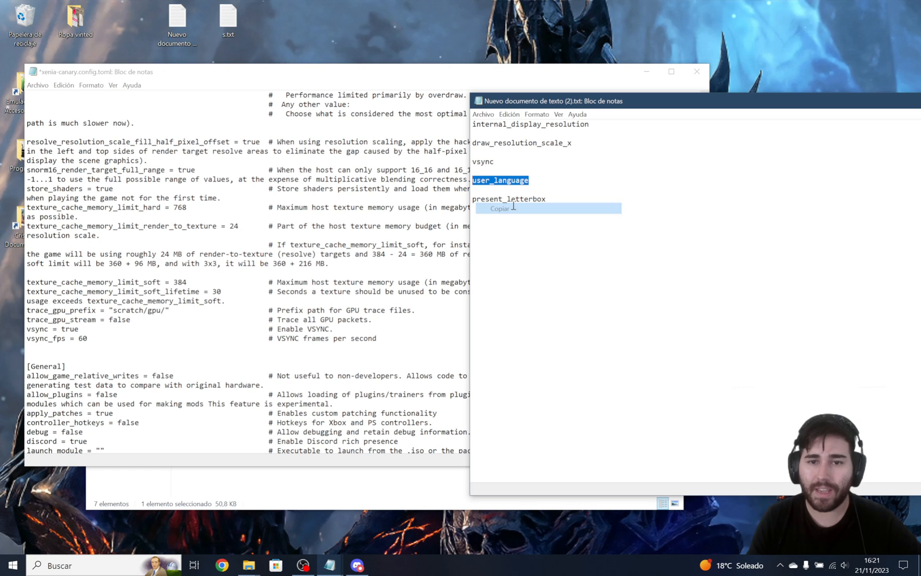
click(64, 85)
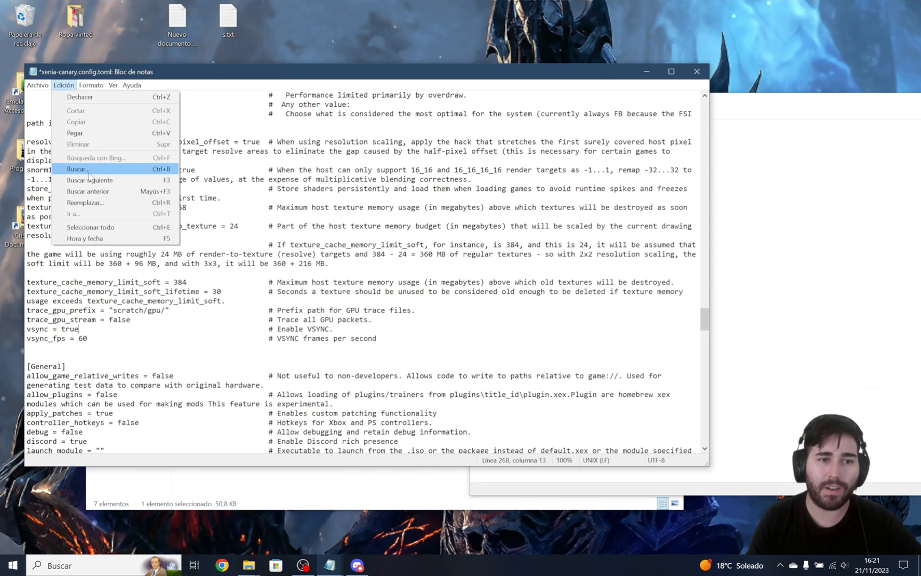
click(80, 168)
key(ctrl+v)
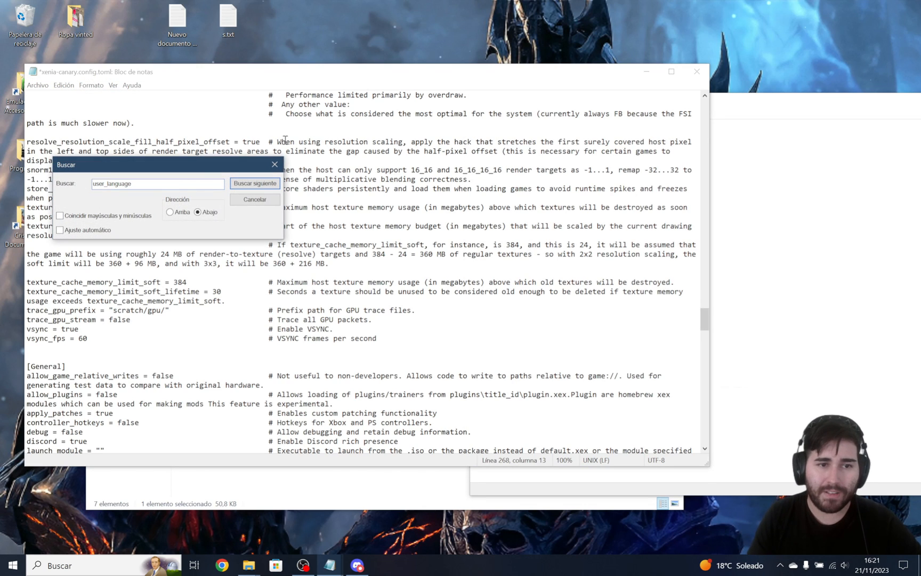
click(255, 183)
click(255, 202)
scroll(92, 307, down, 4)
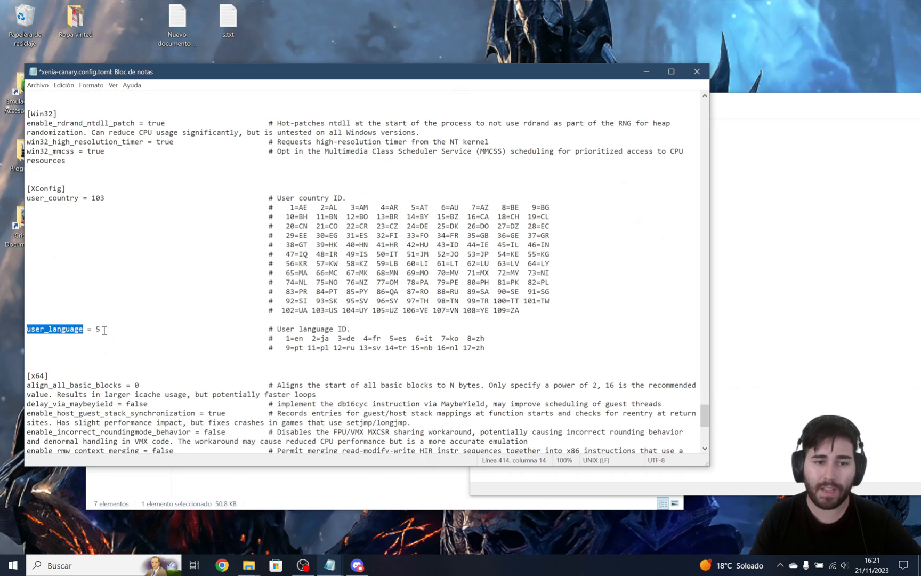
Check the user_language value against the es entry in the User language ID list.
click(99, 329)
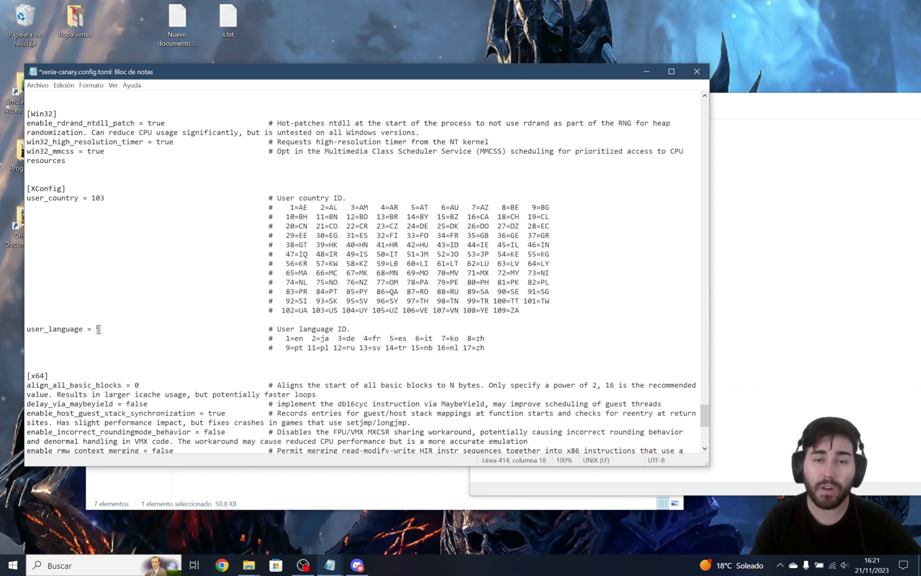
drag(390, 338, 408, 343)
click(395, 339)
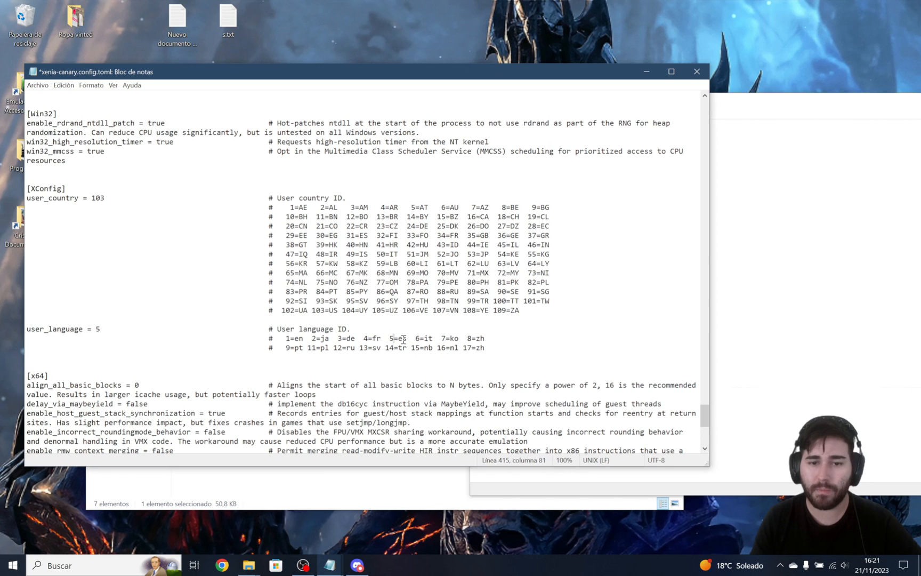
click(108, 326)
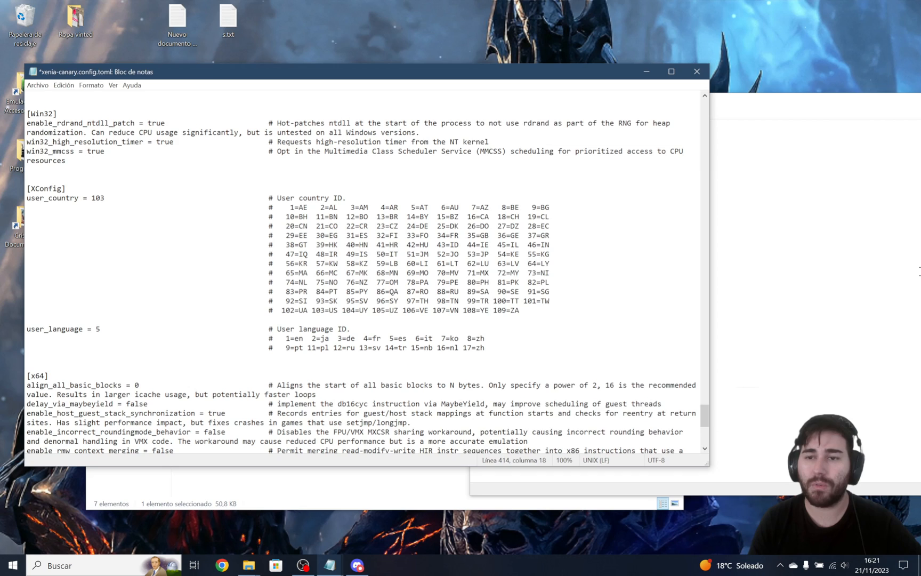
Copy present_letterbox from the notes and find that setting in xenia-canary.config.toml, reversing the search direction to upward.
click(810, 247)
drag(557, 204, 472, 206)
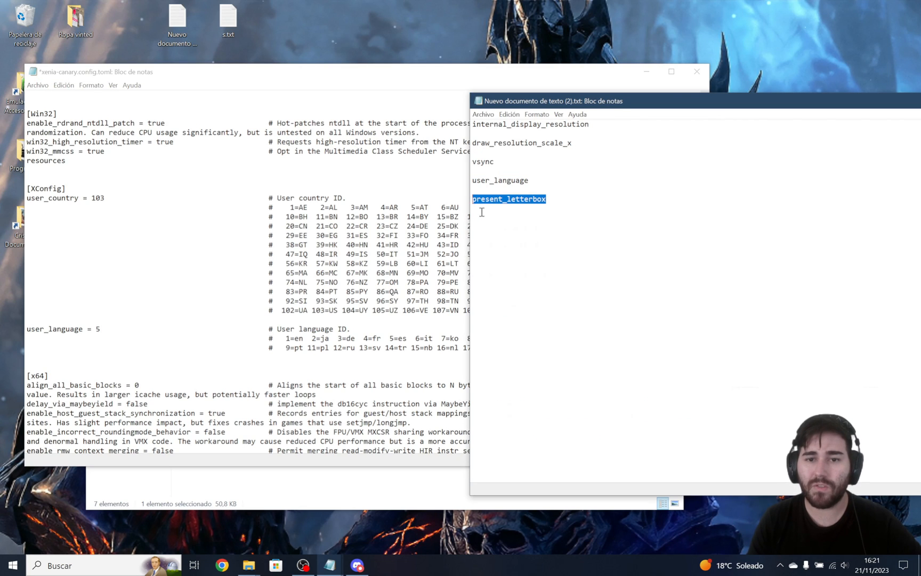
right_click(496, 201)
click(522, 231)
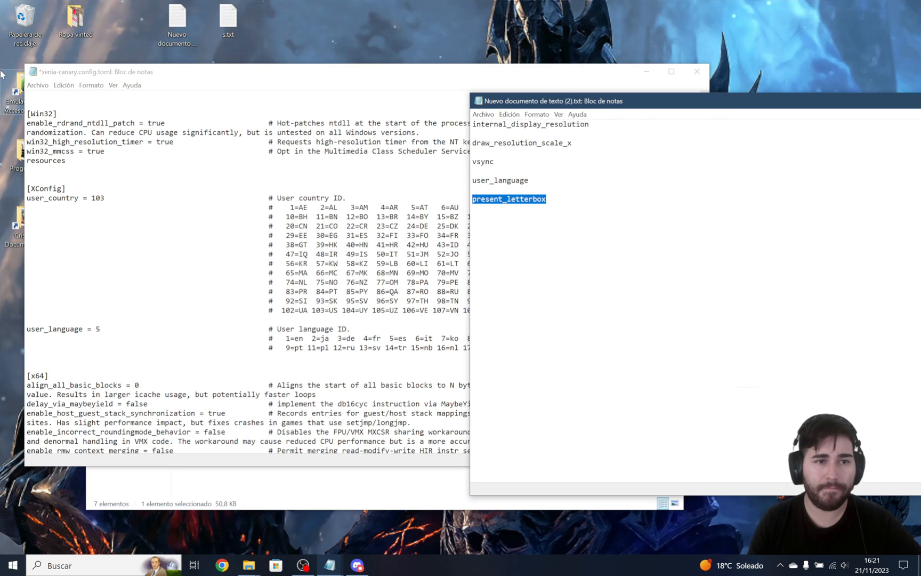
click(64, 86)
click(63, 86)
click(96, 169)
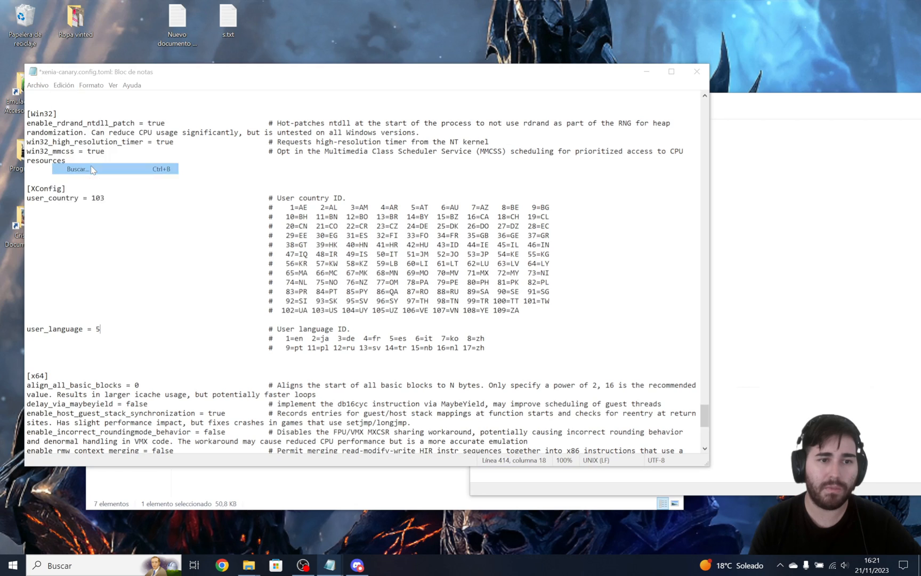
key(ctrl+v)
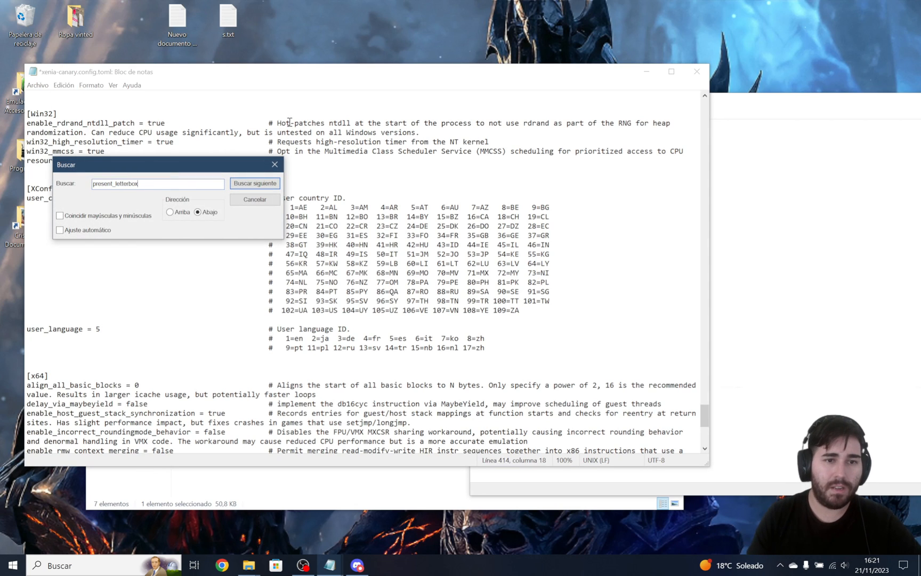
click(257, 185)
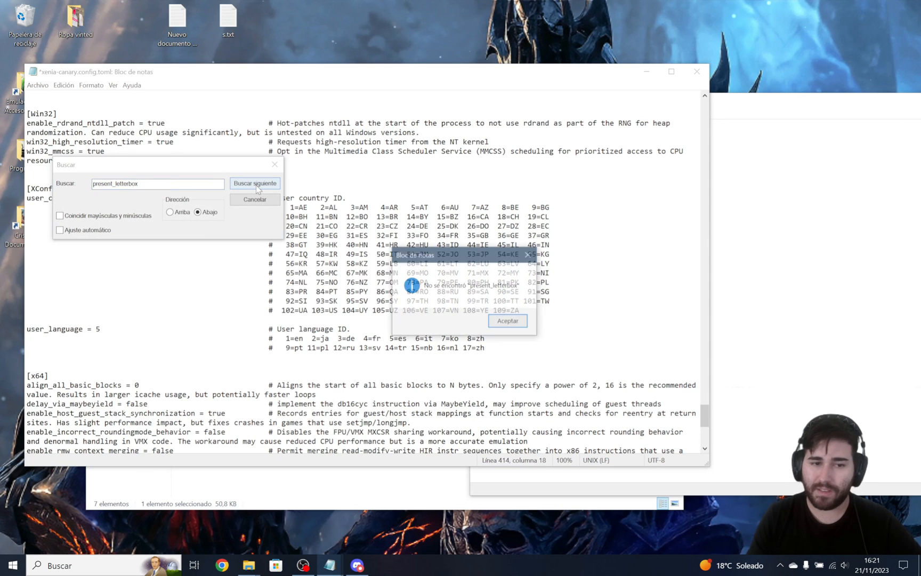
click(508, 321)
click(170, 212)
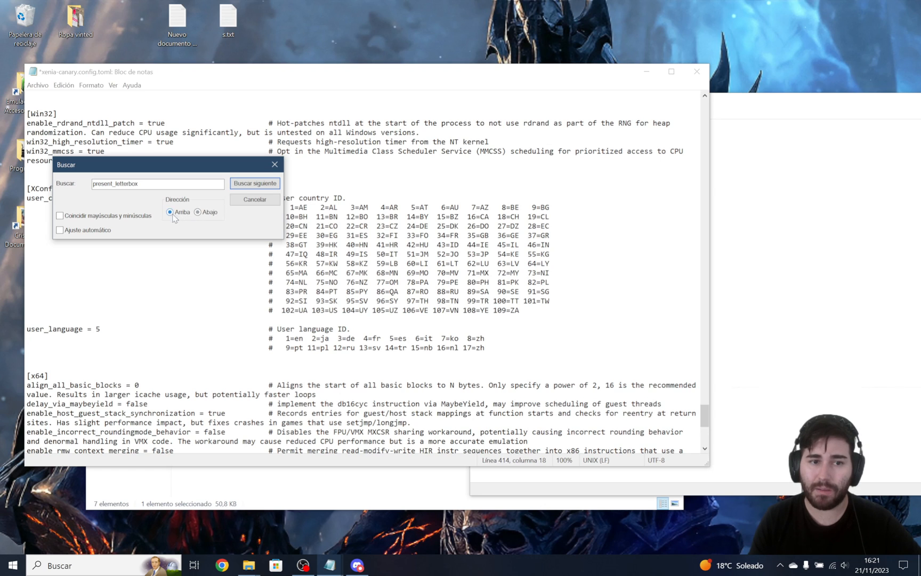
click(251, 183)
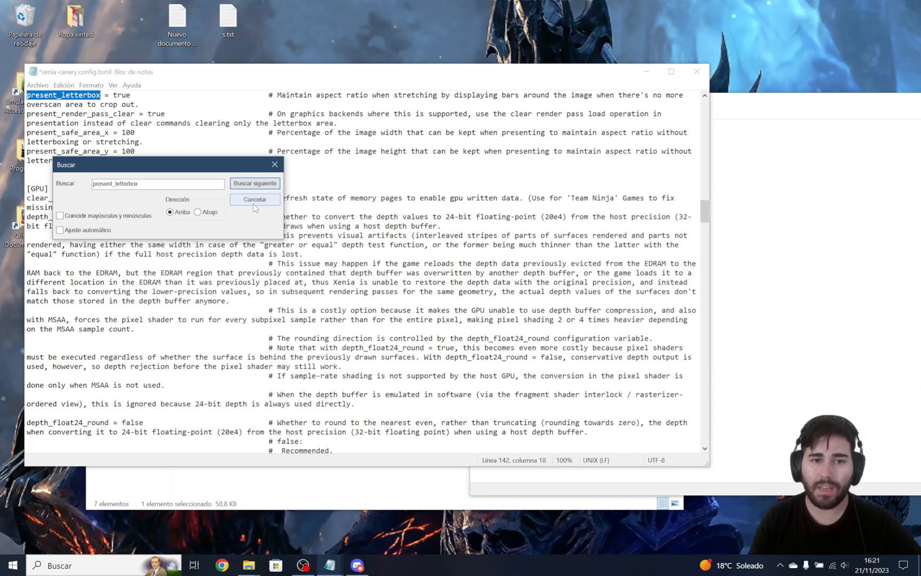
Close the text search and check the value assigned to present_letterbox.
click(253, 202)
scroll(225, 209, up, 5)
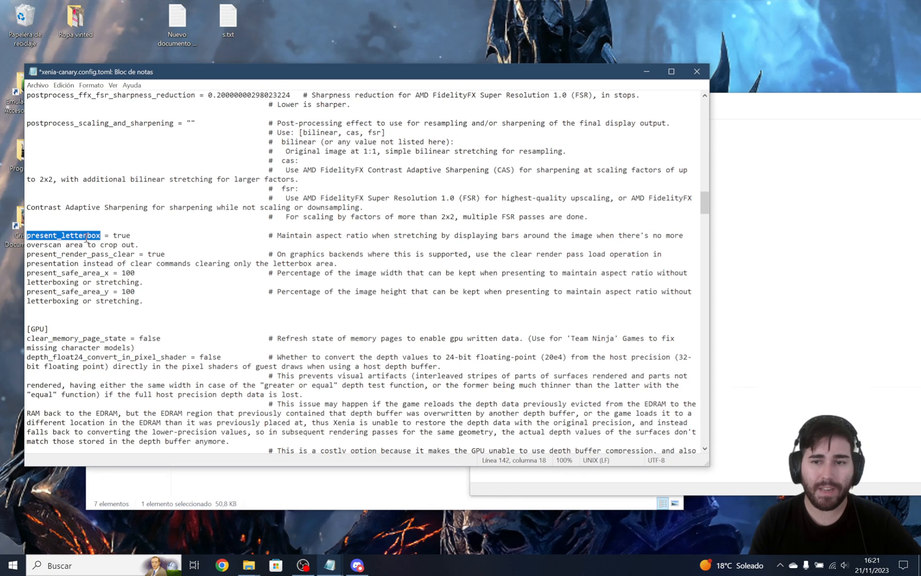
click(129, 230)
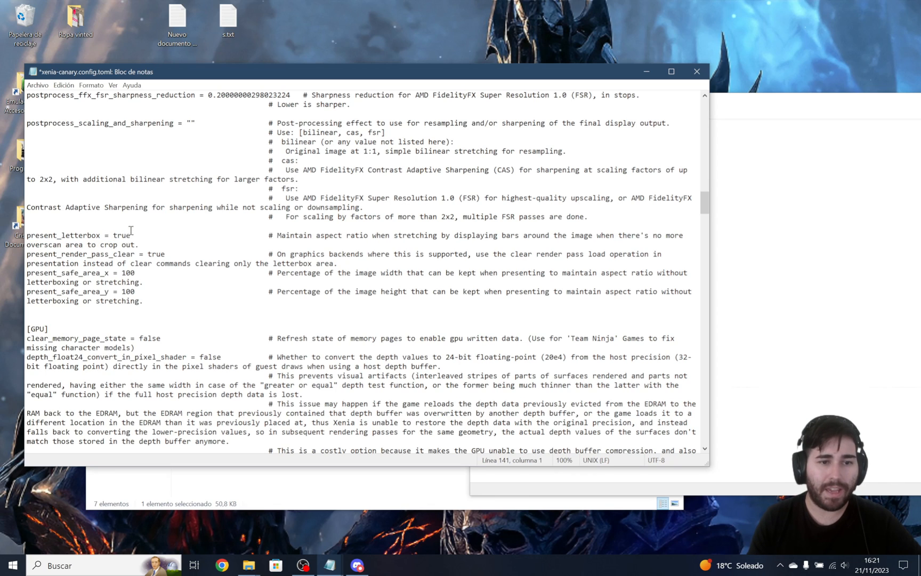
click(777, 253)
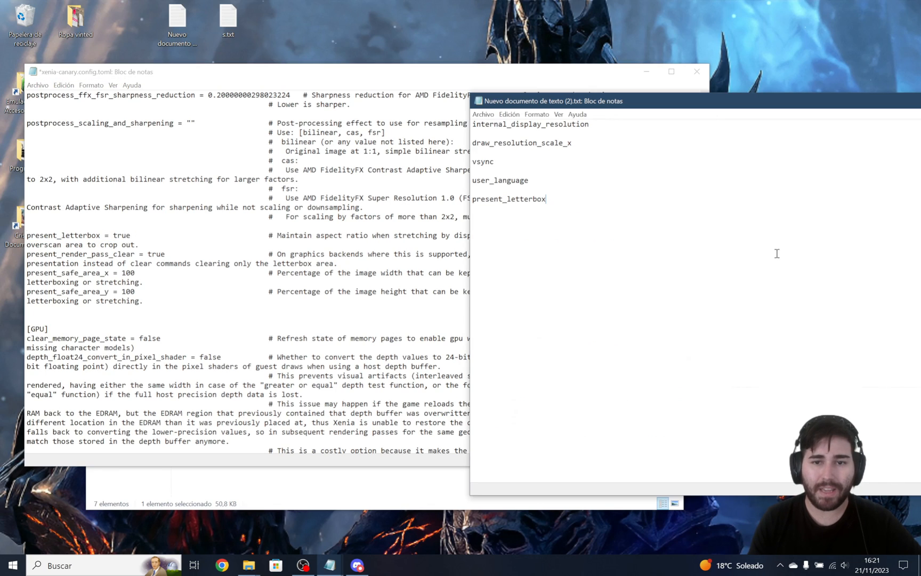
click(109, 235)
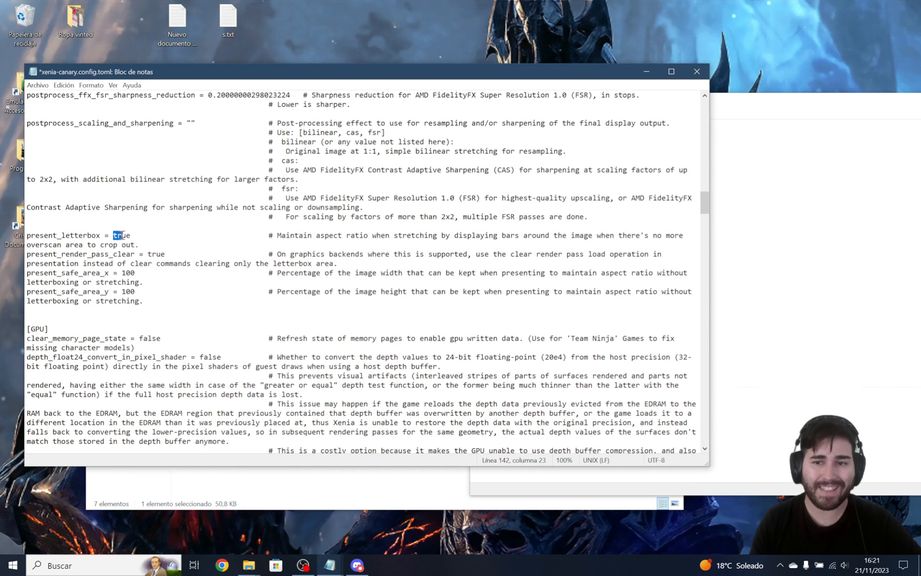
drag(135, 235, 118, 232)
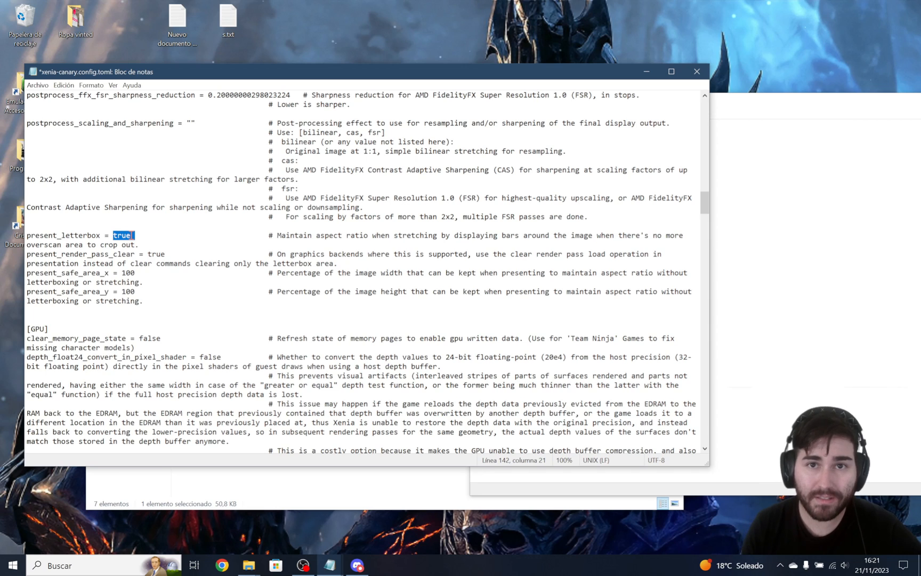
click(133, 235)
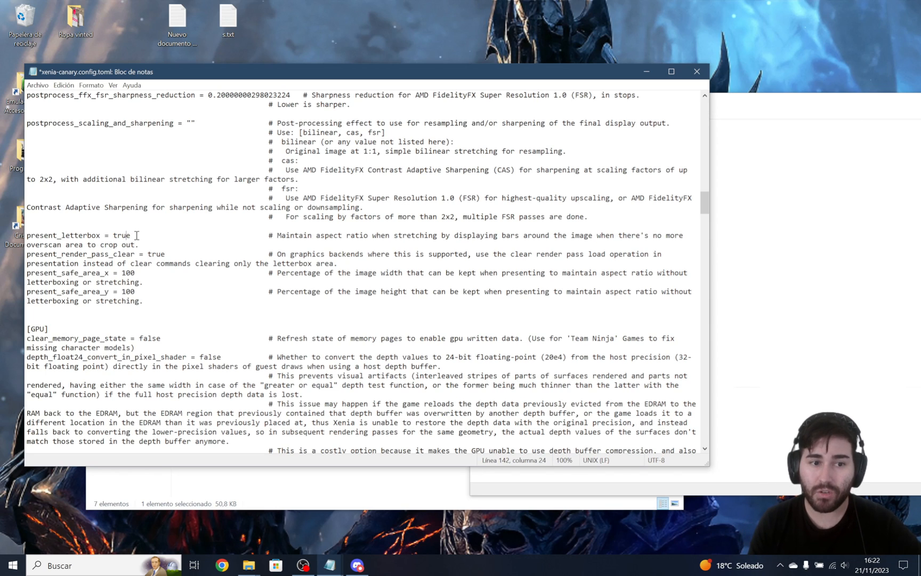
drag(114, 235, 127, 239)
click(134, 237)
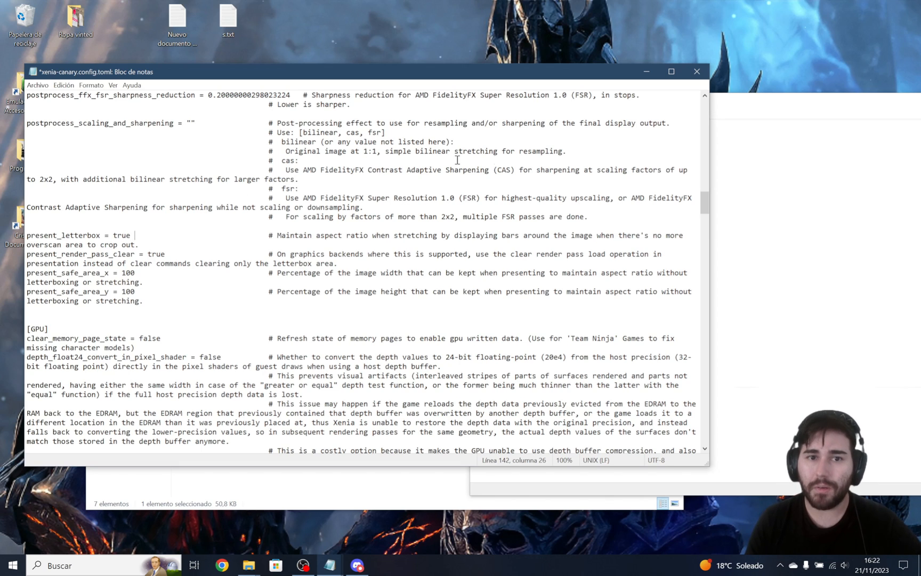
Save xenia-canary.config.toml, then close both the config file and the notes text document.
click(32, 84)
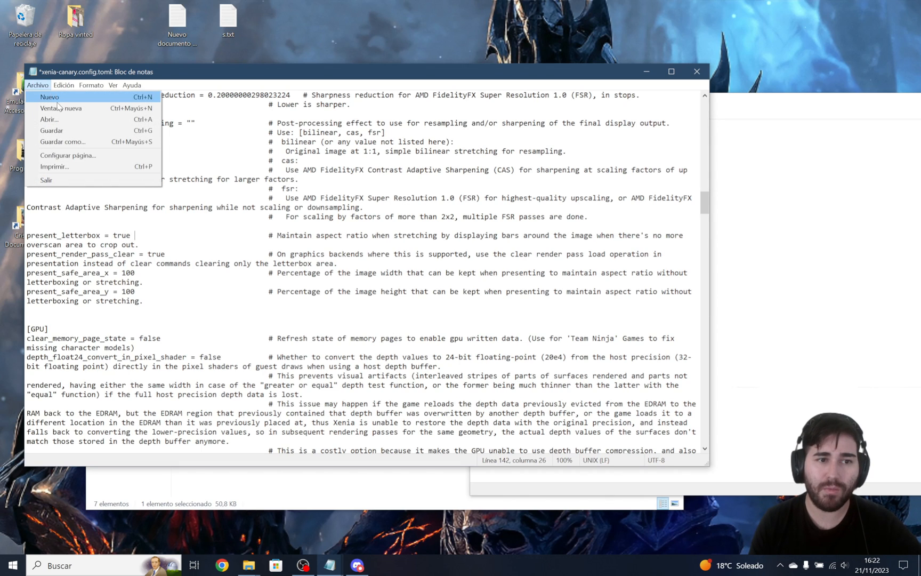
click(60, 130)
click(697, 73)
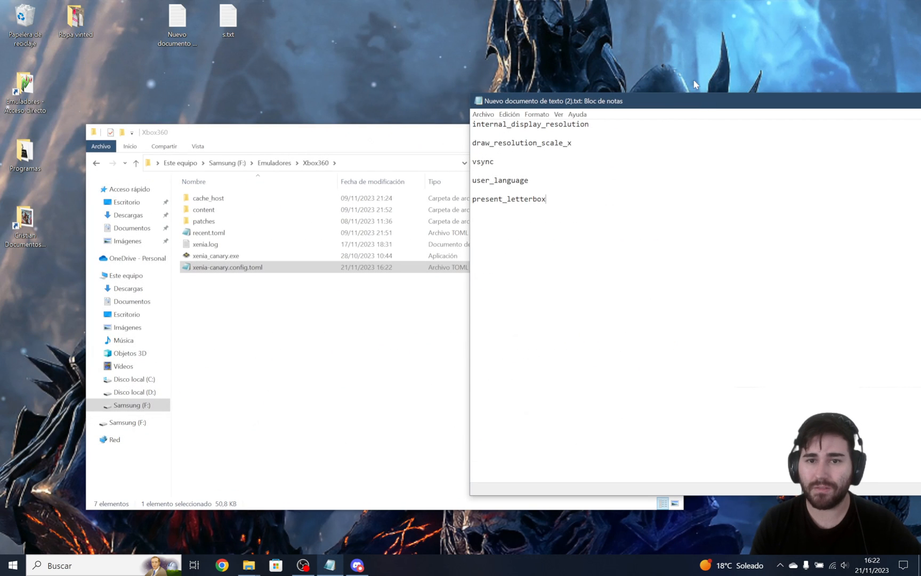
drag(646, 108, 460, 123)
drag(360, 213, 427, 167)
drag(913, 117, 772, 117)
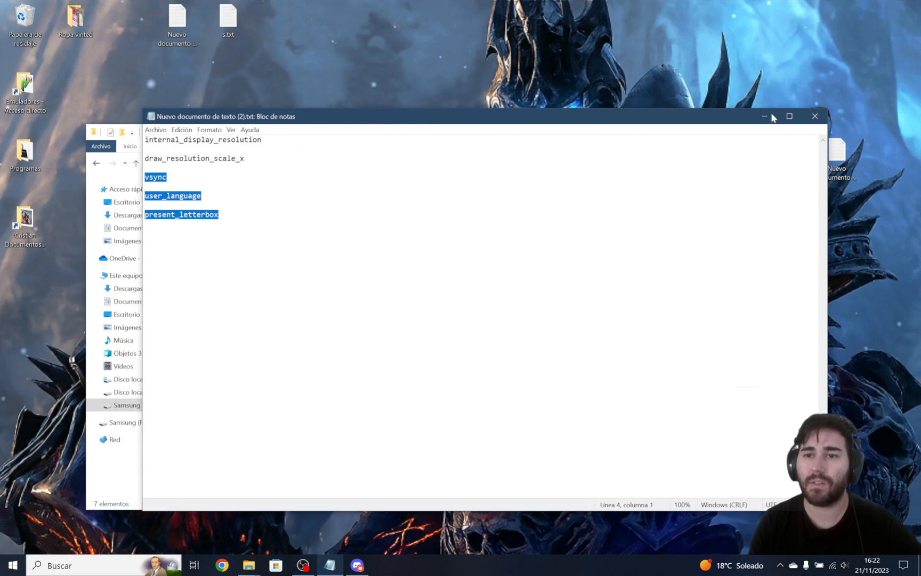
click(805, 122)
Open the patches folder inside Xbox360 and look through its list of game patch files.
drag(268, 134, 319, 138)
click(310, 221)
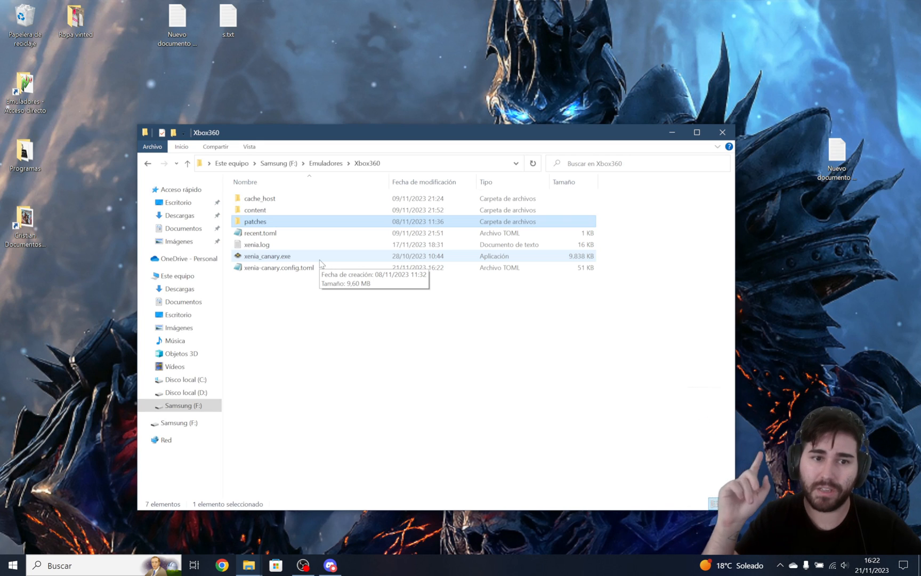
double_click(325, 221)
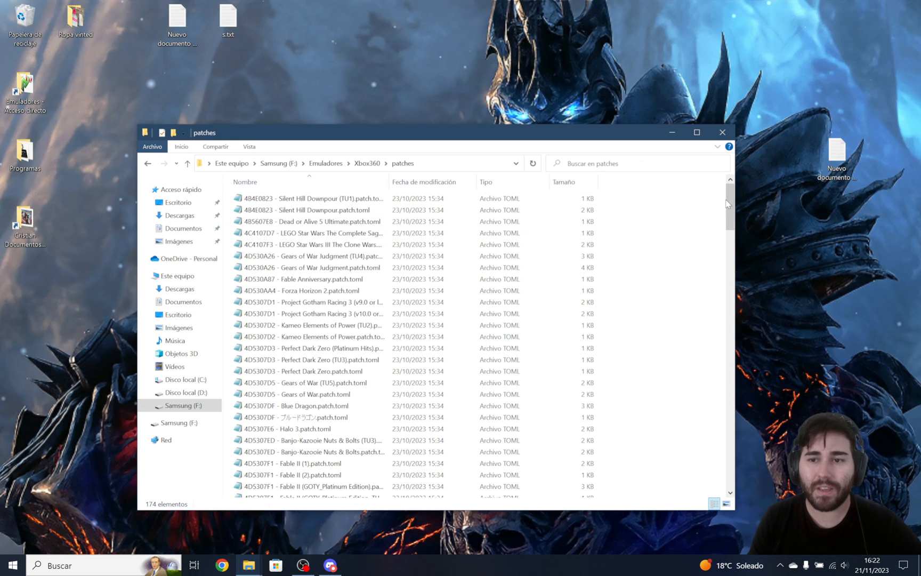
drag(729, 205, 721, 276)
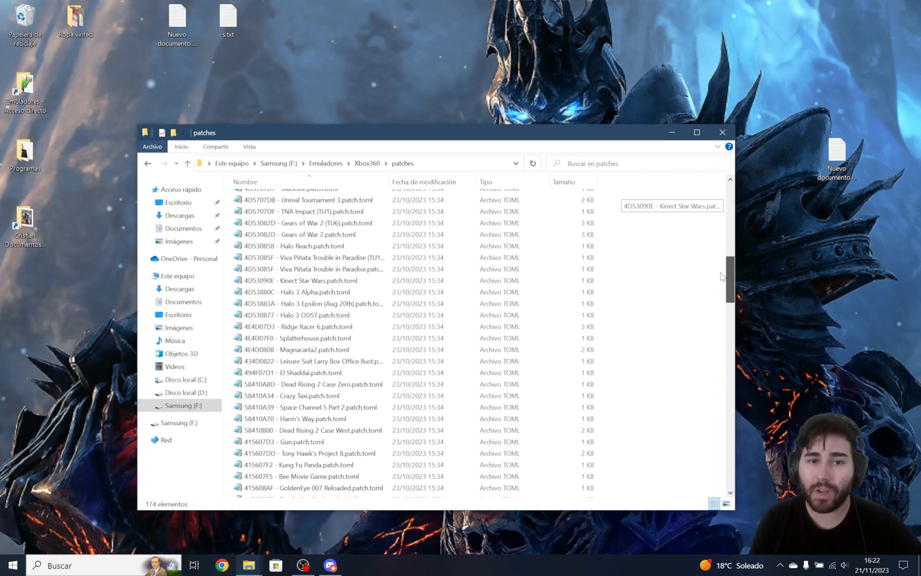
drag(722, 276, 692, 451)
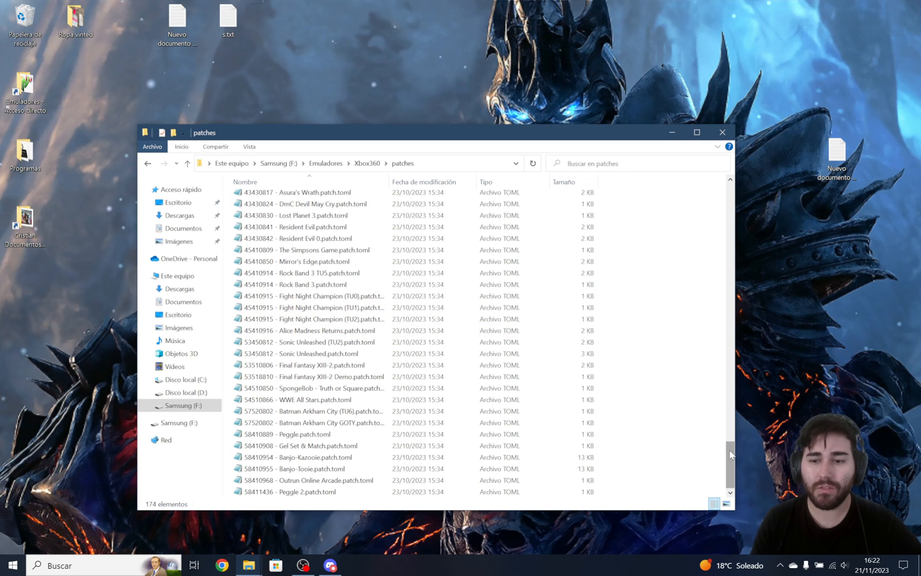
drag(730, 458, 760, 165)
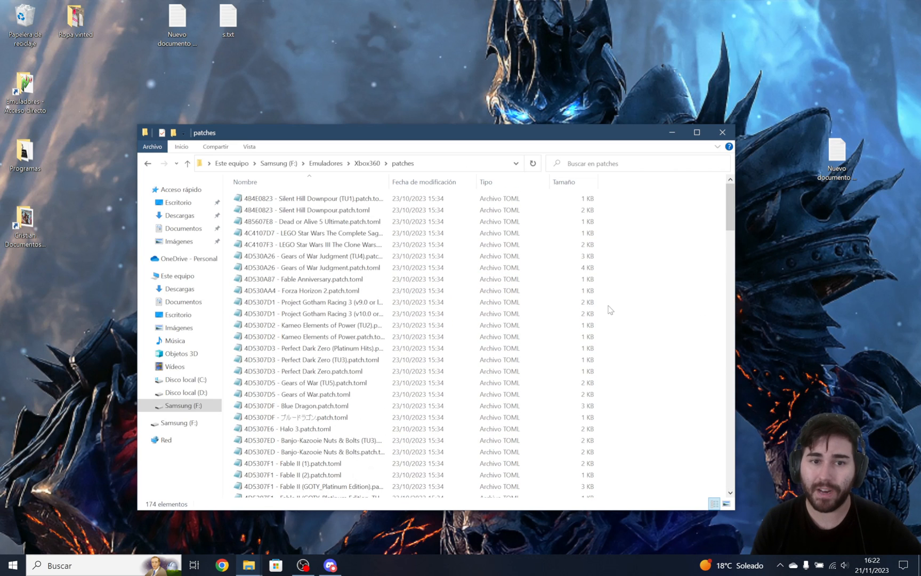
Return to the Xbox360 folder, launch xenia_canary.exe and open Xenia's online game compatibility list.
click(148, 163)
double_click(267, 256)
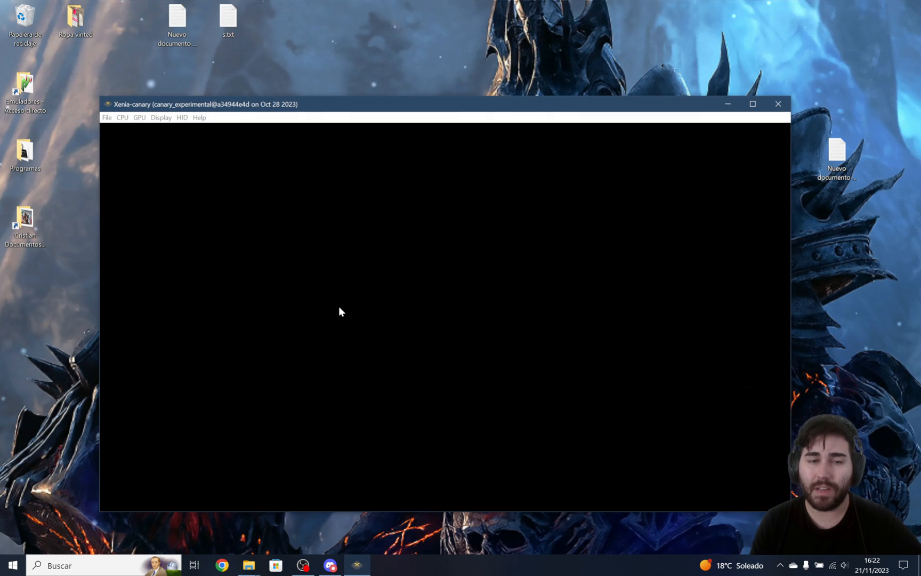
click(200, 118)
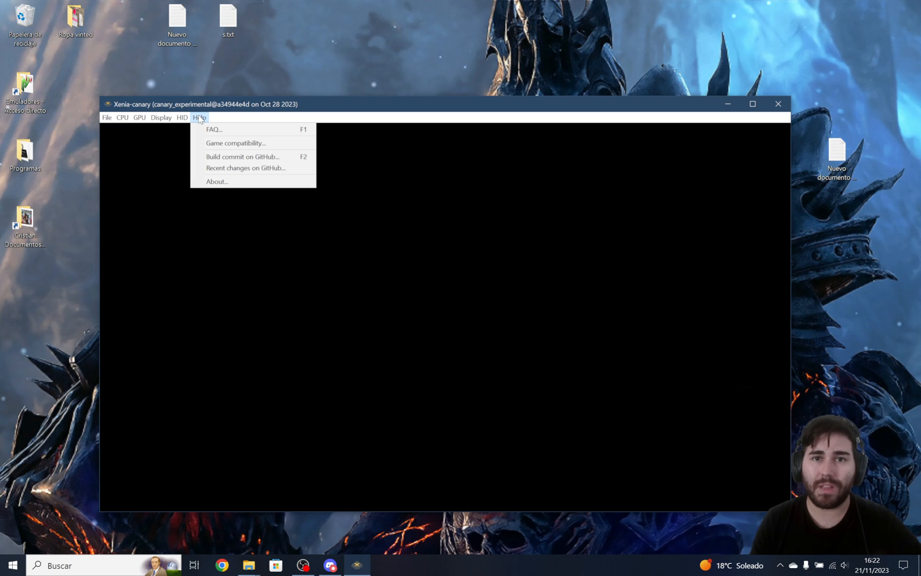
click(233, 144)
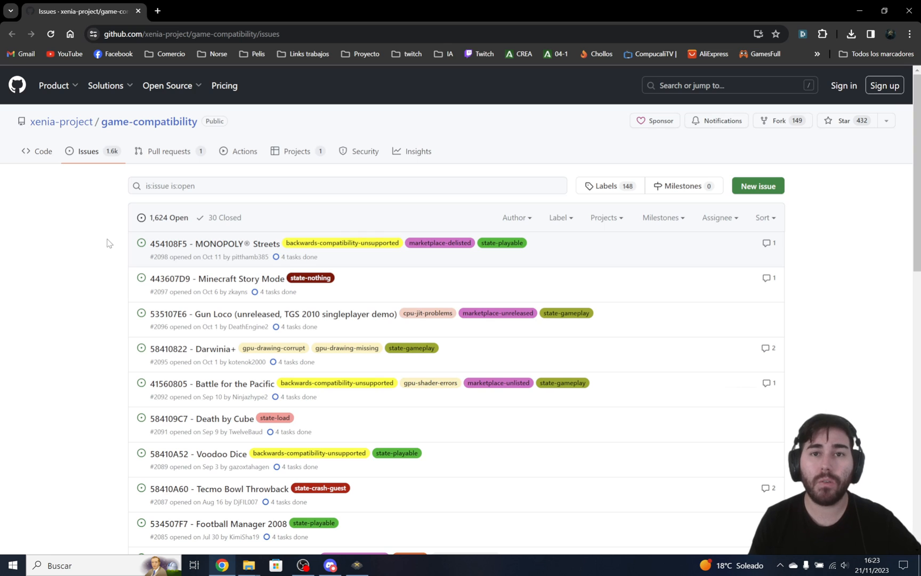
Examine the games and their state labels, such as state-playable and state-load, in the GitHub game-compatibility issues, then minimise the browser.
scroll(90, 290, down, 2)
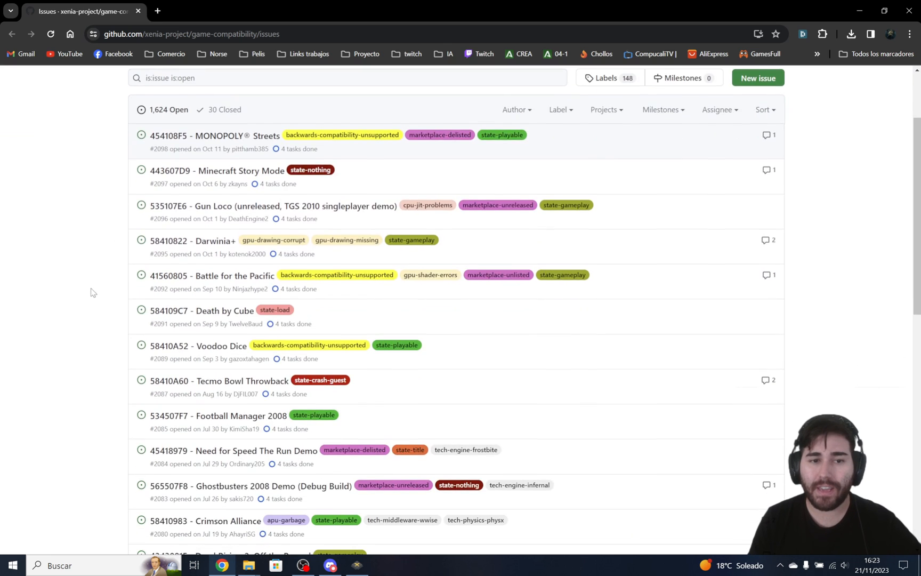
scroll(104, 299, up, 2)
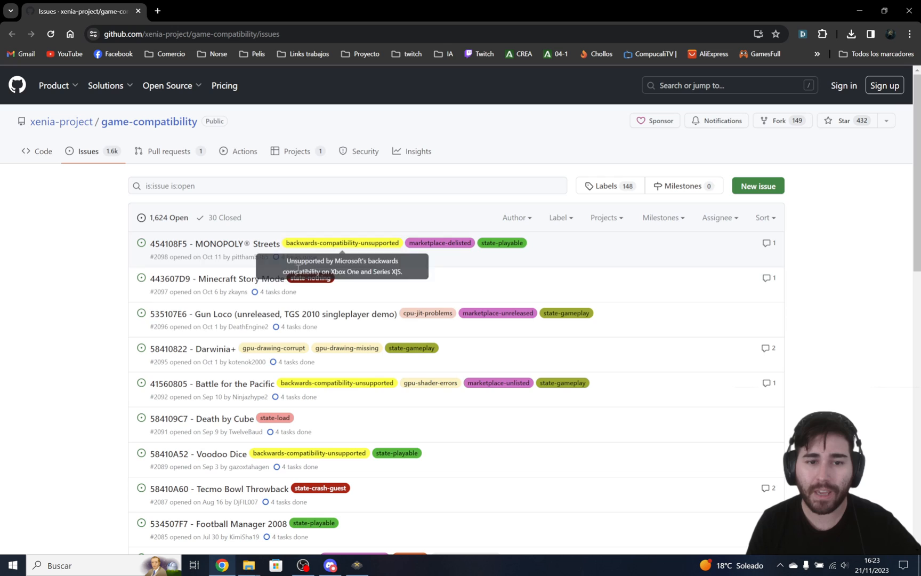
scroll(381, 350, down, 4)
scroll(386, 372, up, 4)
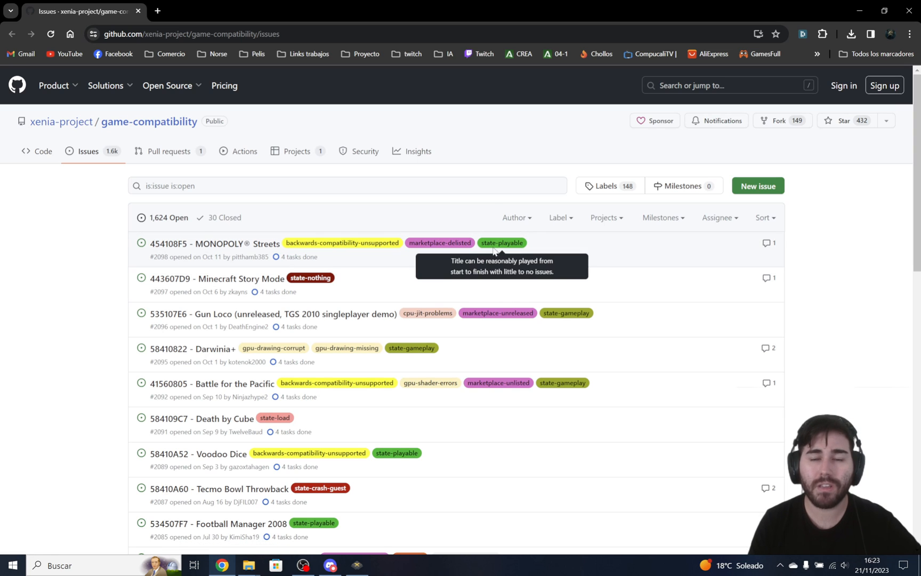
scroll(504, 219, down, 2)
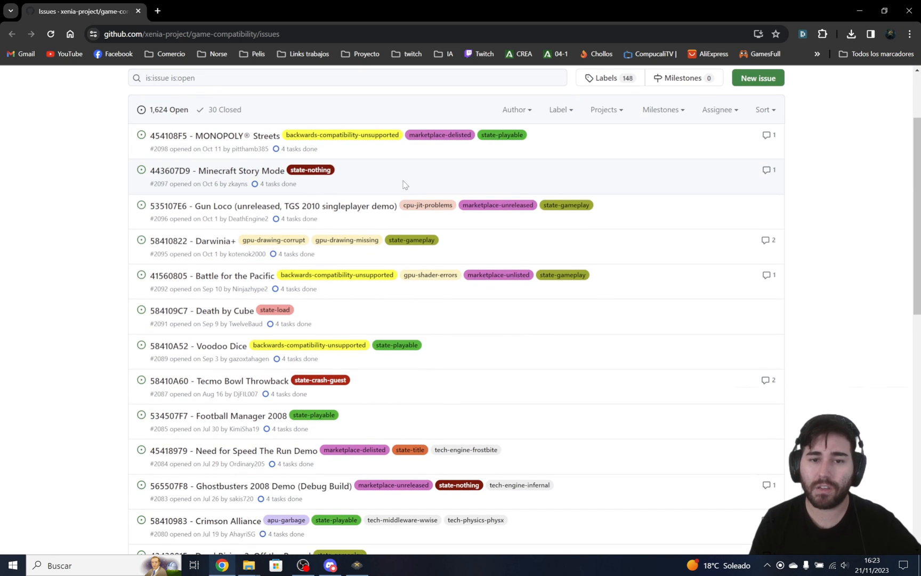
scroll(373, 250, down, 2)
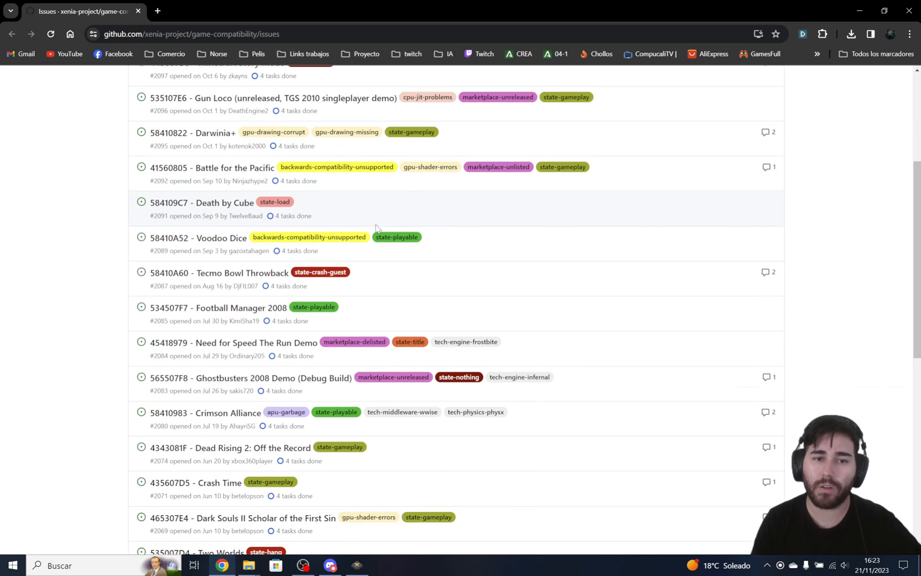
scroll(363, 299, up, 2)
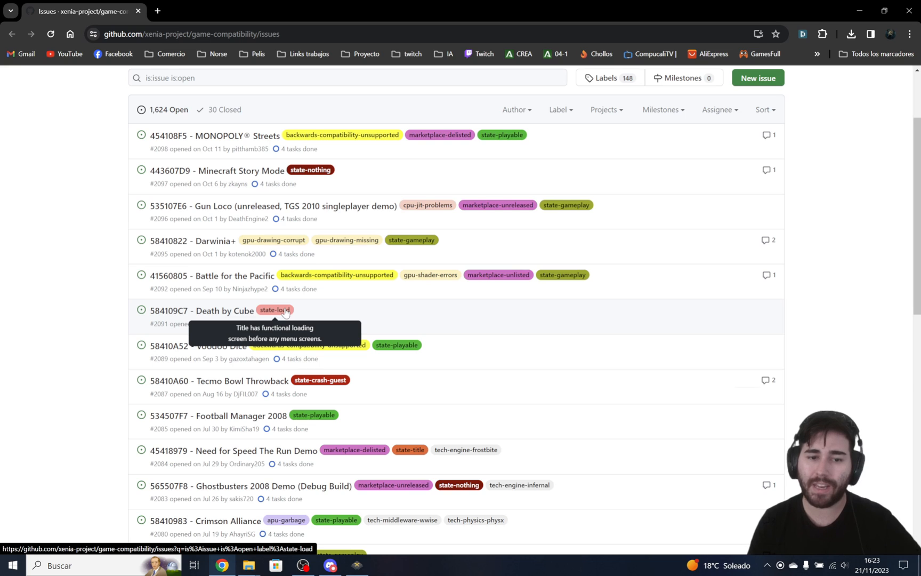
scroll(285, 312, up, 1)
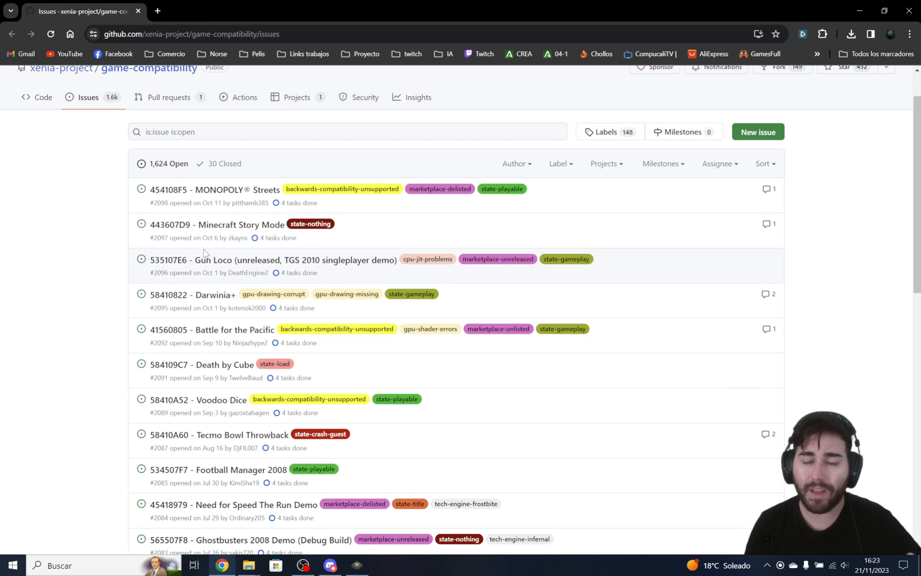
scroll(465, 235, down, 8)
scroll(465, 237, down, 4)
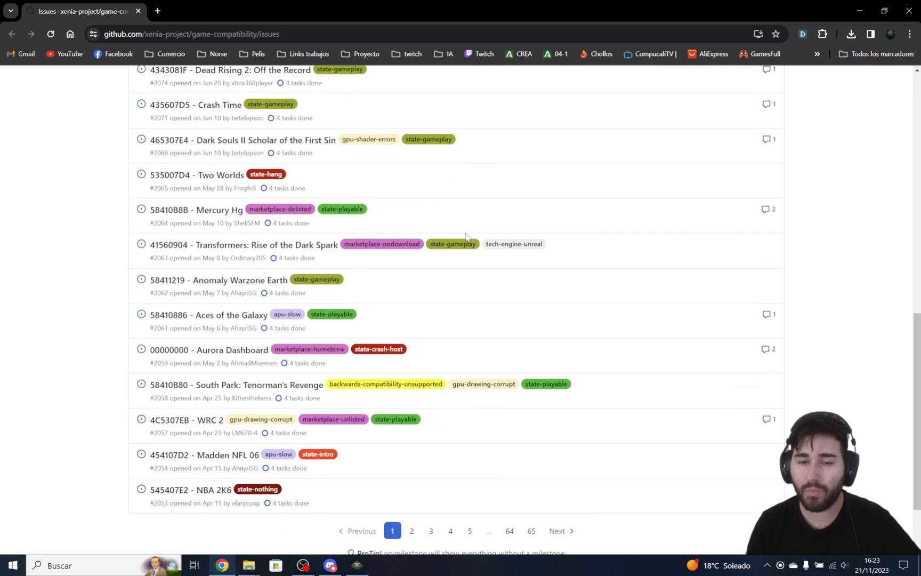
scroll(387, 381, up, 6)
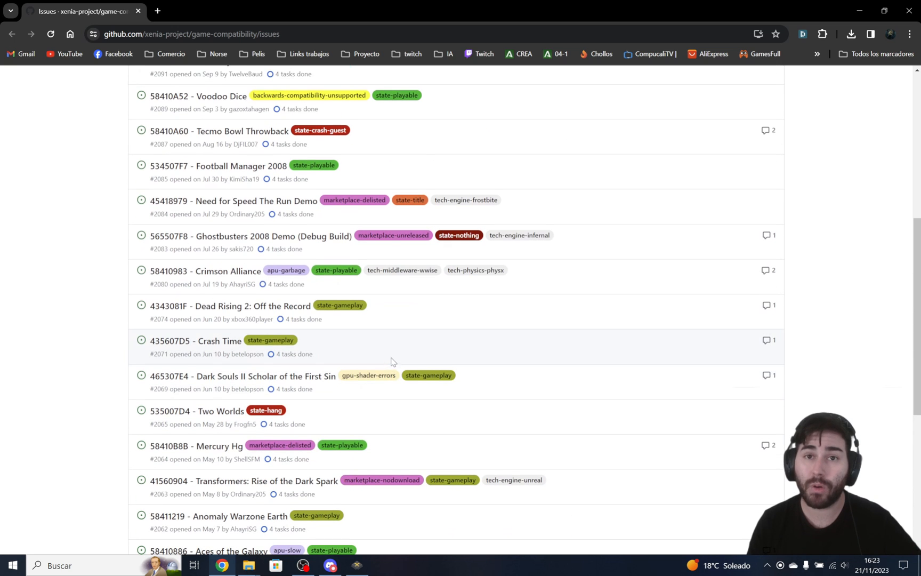
scroll(389, 334, up, 5)
scroll(358, 303, up, 2)
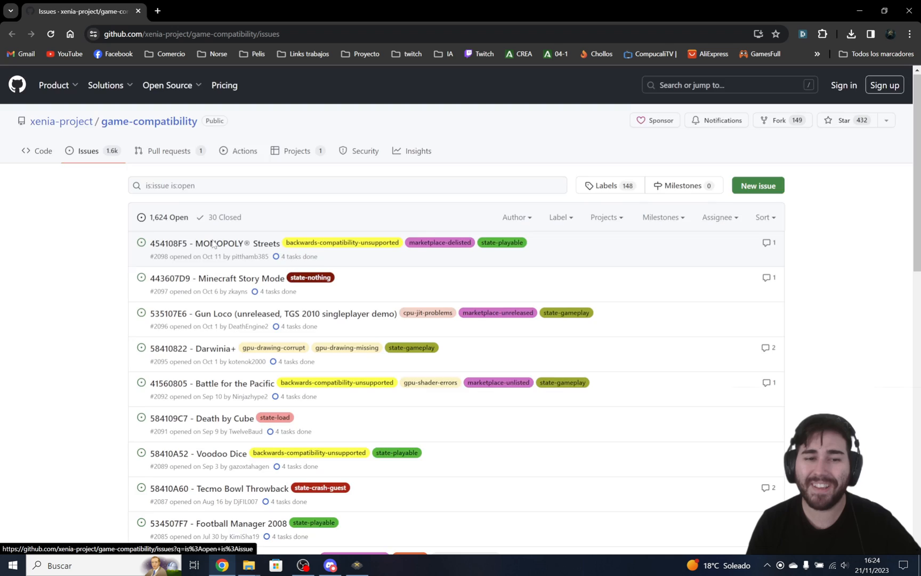
scroll(187, 226, down, 3)
click(859, 9)
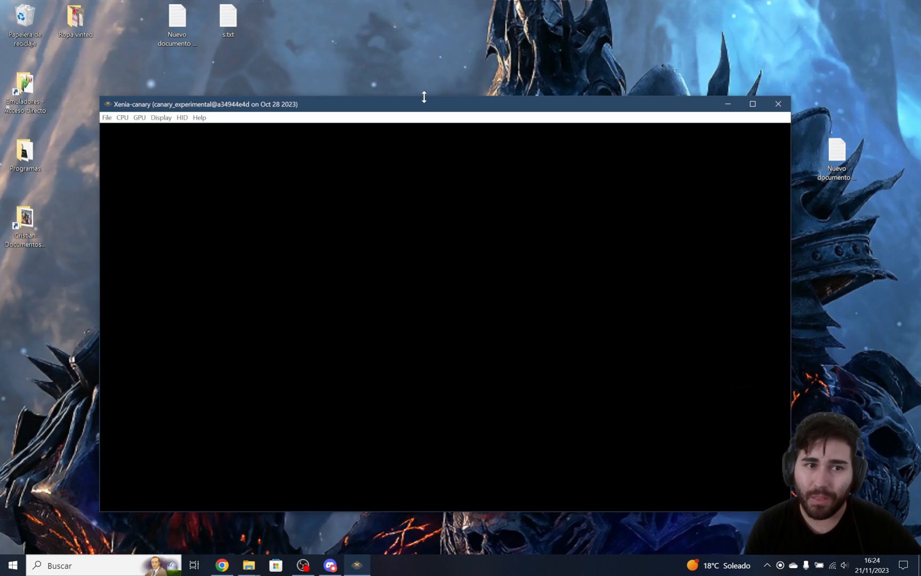
View Xenia's post-processing settings for anti-aliasing, resampling and dithering, then close them.
click(167, 121)
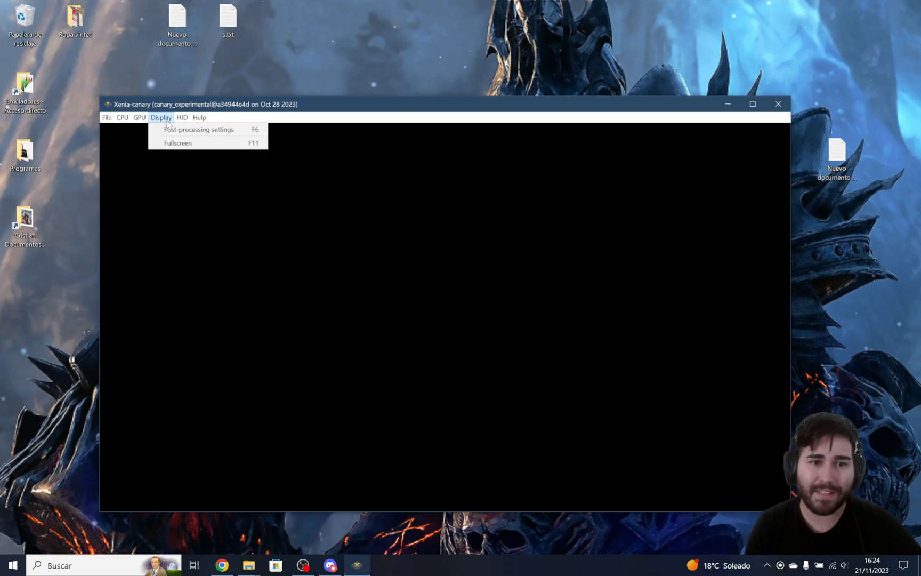
click(173, 129)
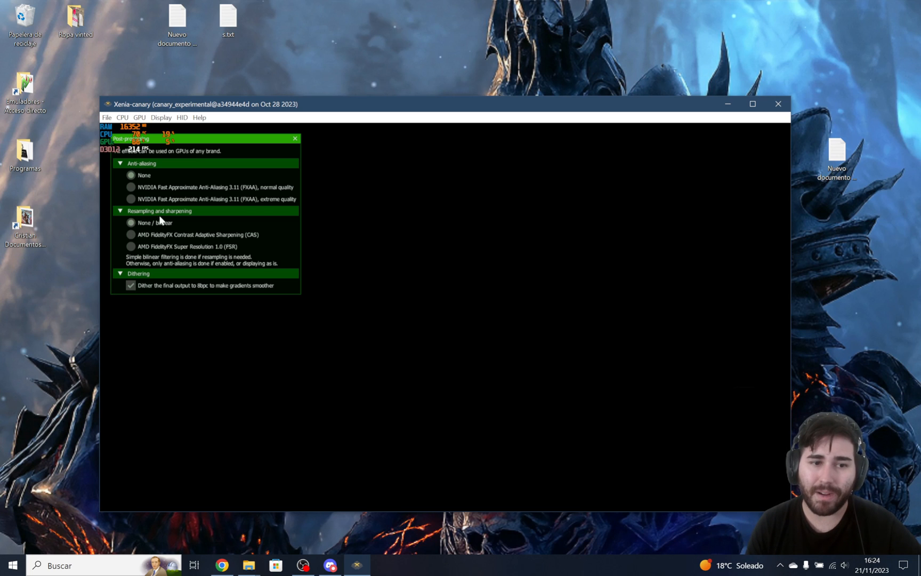
click(161, 118)
click(176, 129)
click(146, 118)
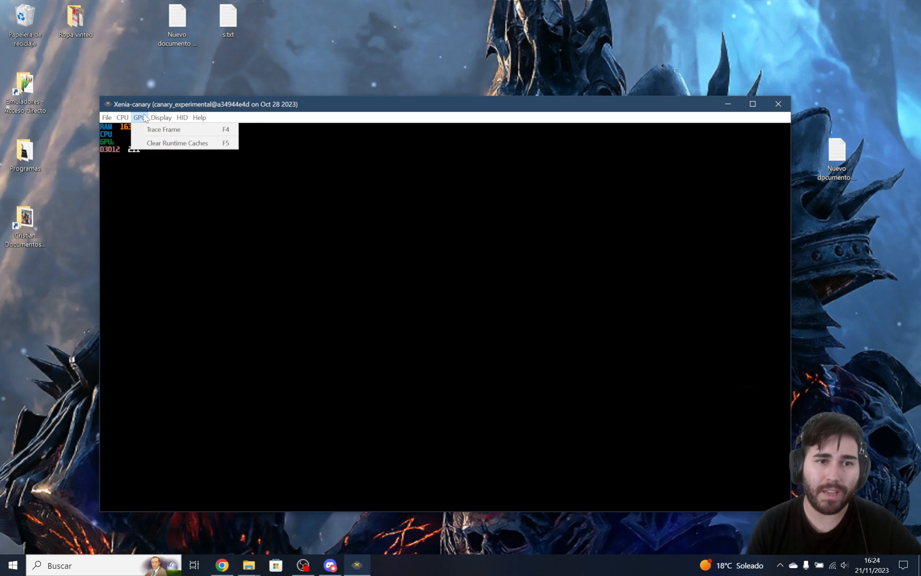
mouse_move(127, 118)
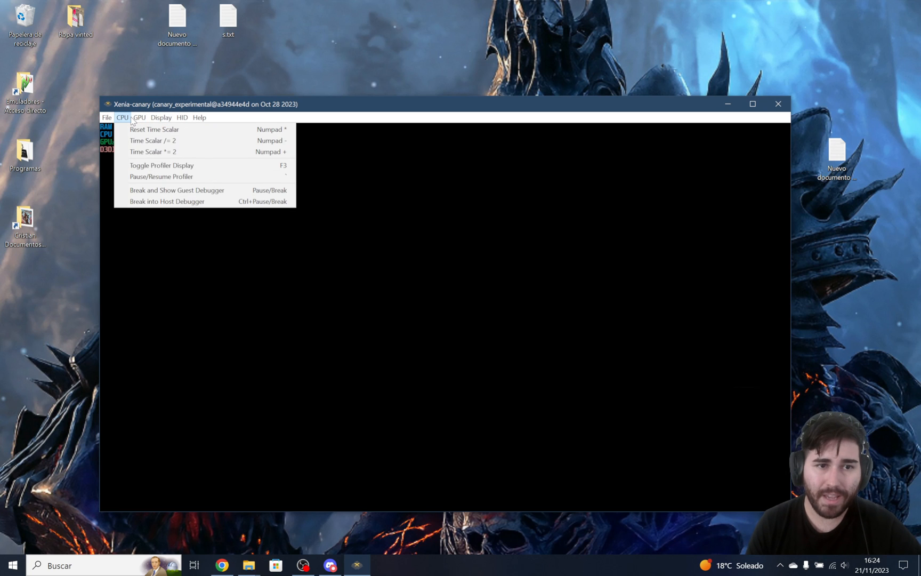
click(361, 187)
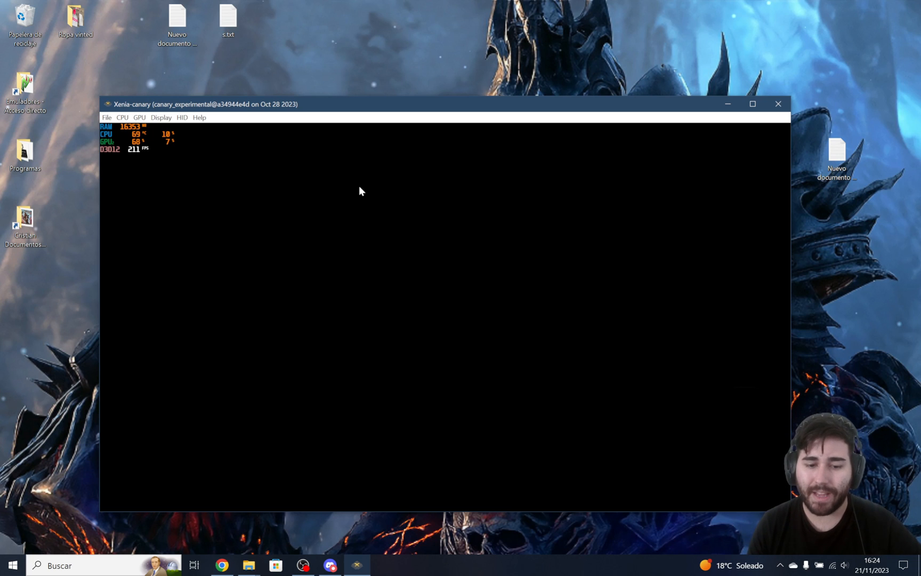
Switch to the Xbox360 folder window, open the patches folder and search it for "red dead".
click(253, 563)
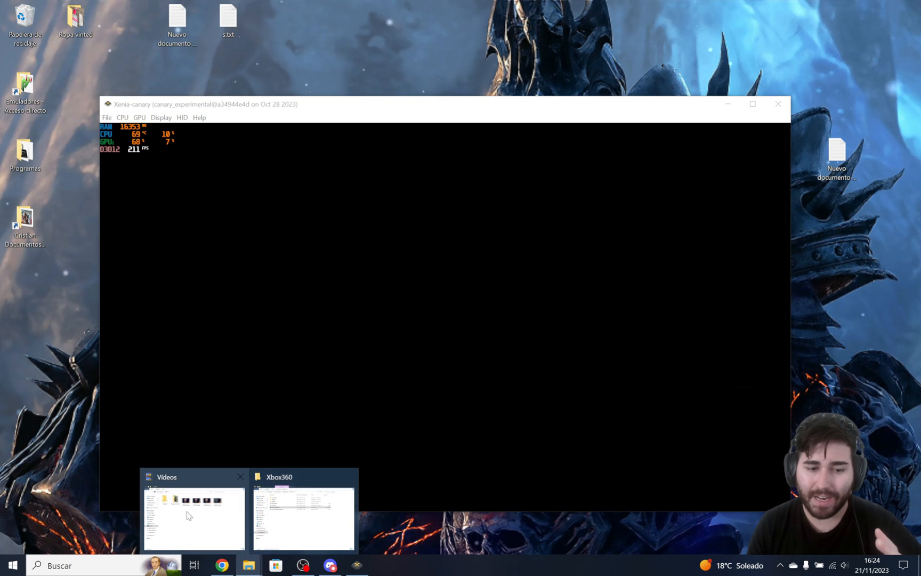
click(293, 510)
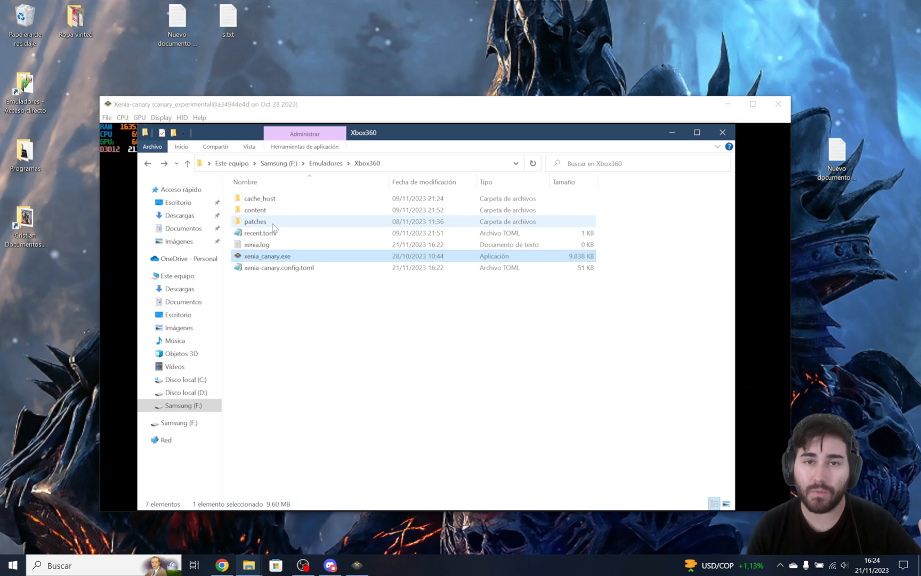
double_click(255, 221)
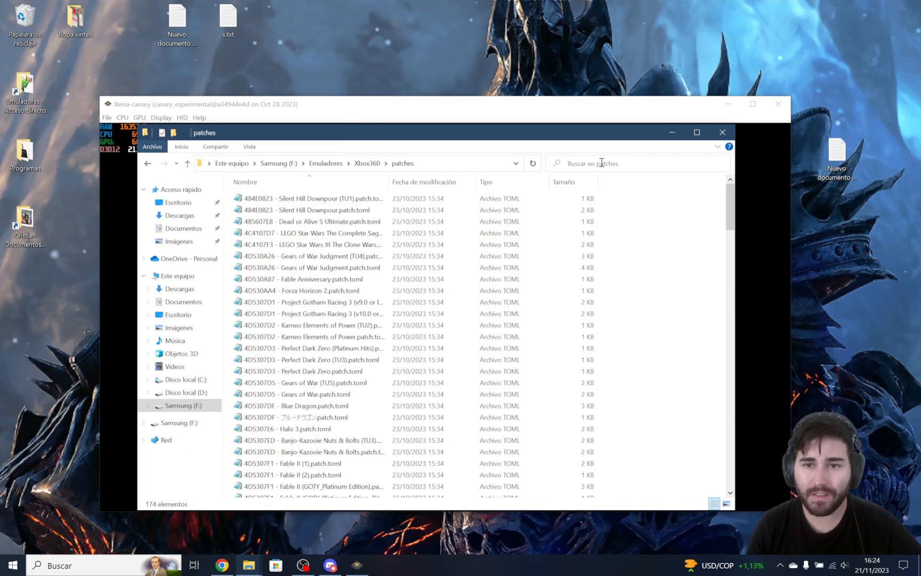
click(602, 163)
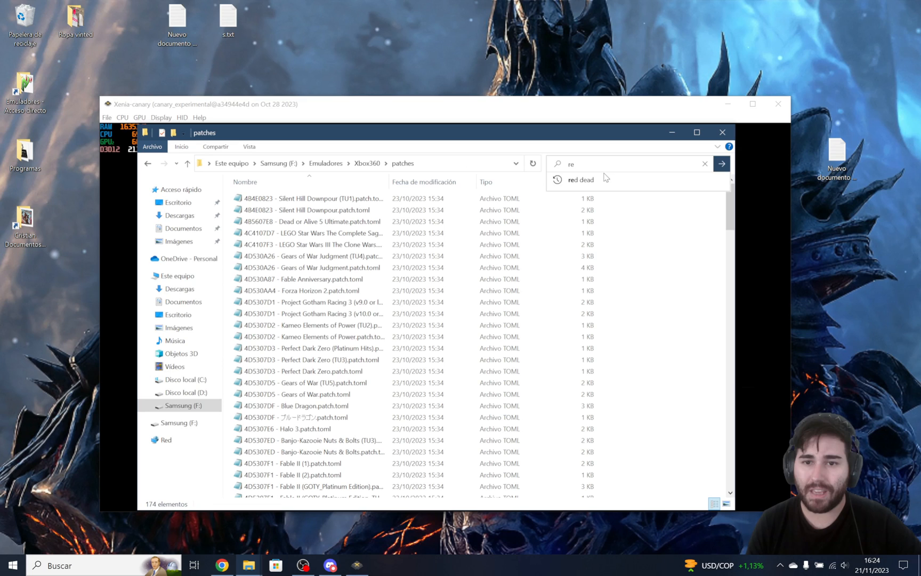
click(605, 178)
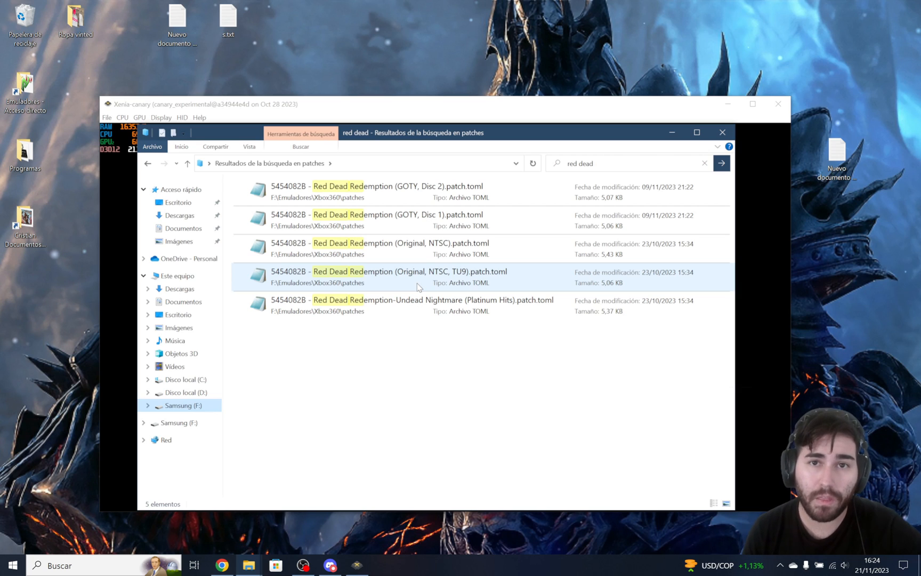
Open the patch file for Red Dead Redemption (GOTY, Disc 1) from the search results and skim its first entries.
click(433, 230)
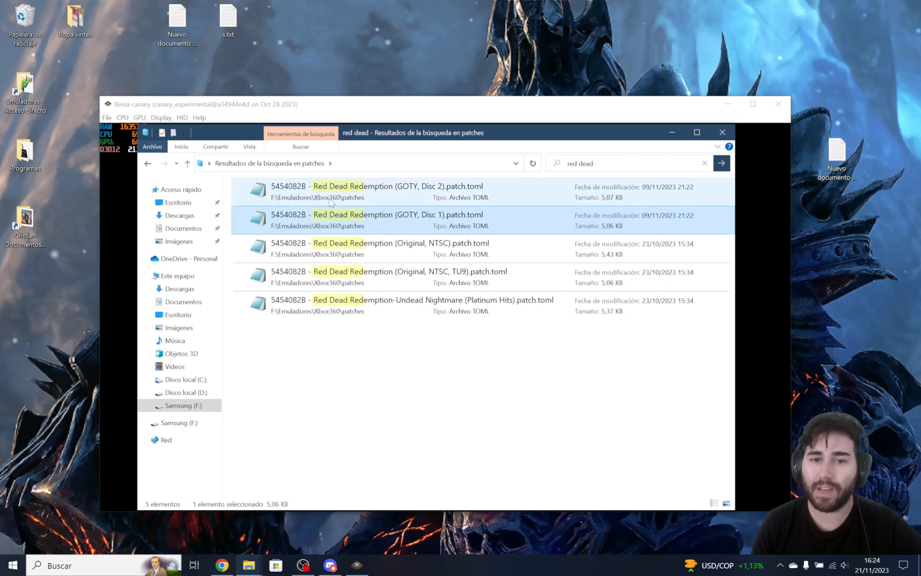
double_click(379, 217)
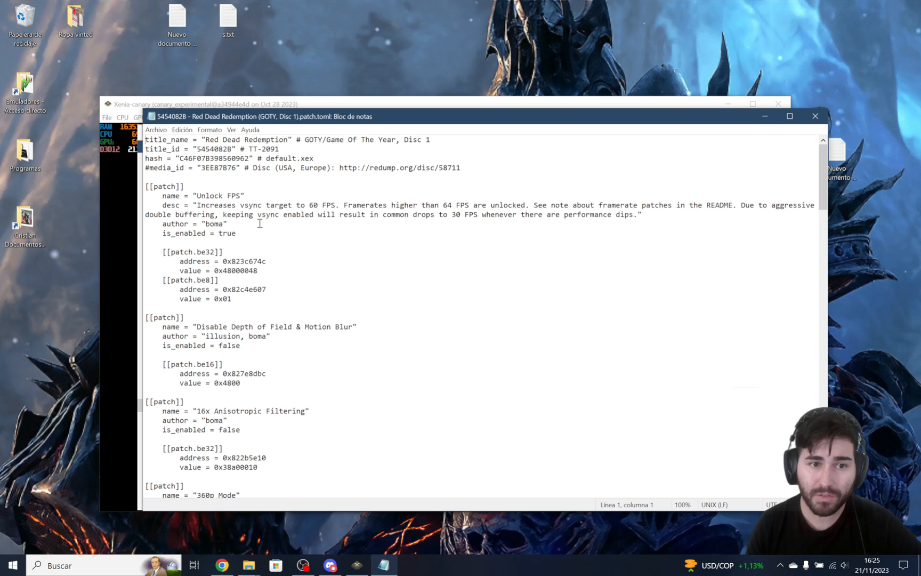
scroll(301, 197, down, 1)
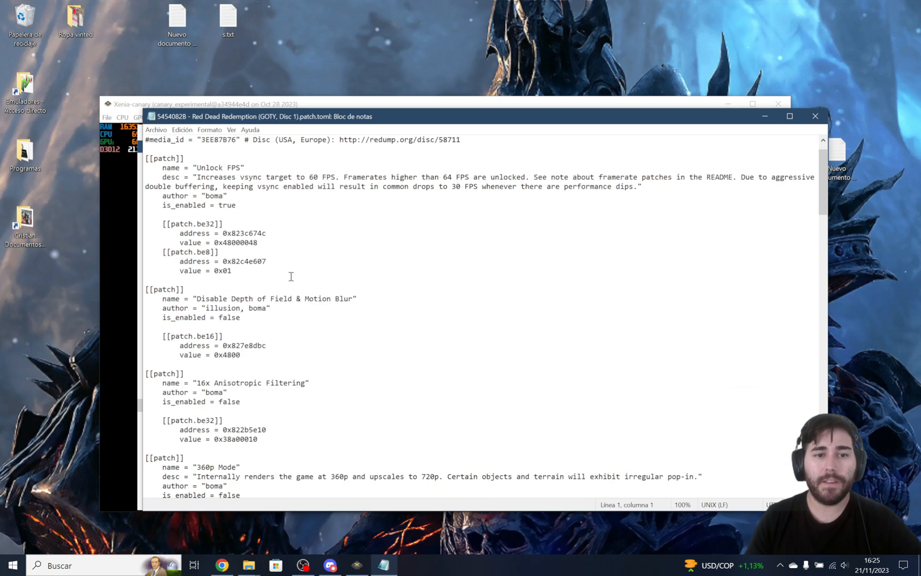
scroll(290, 276, up, 1)
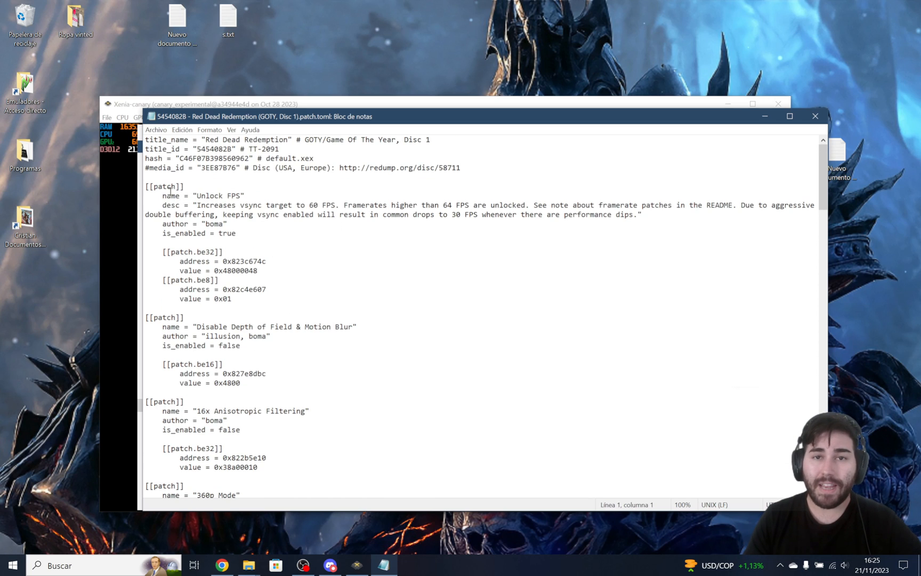
Examine the Unlock FPS patch entry: its name, the vsync target in its description and its is_enabled value.
drag(202, 196, 249, 205)
click(208, 197)
click(229, 220)
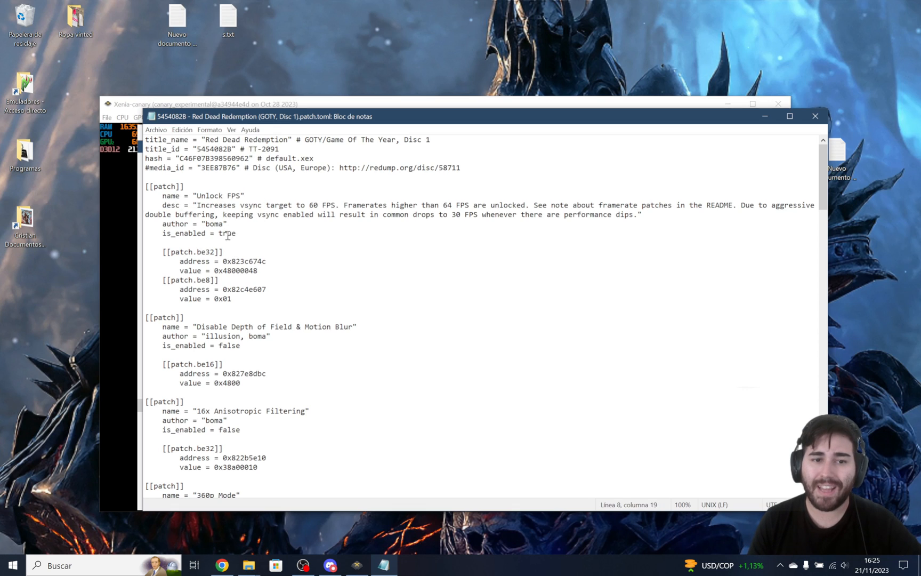
double_click(227, 234)
click(247, 239)
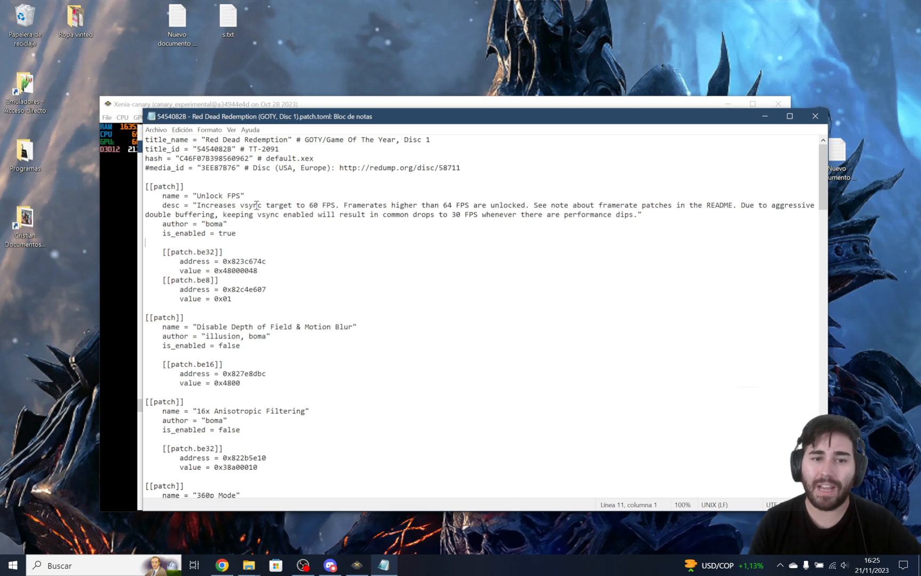
drag(249, 206, 297, 205)
click(254, 205)
click(201, 197)
drag(201, 198, 383, 198)
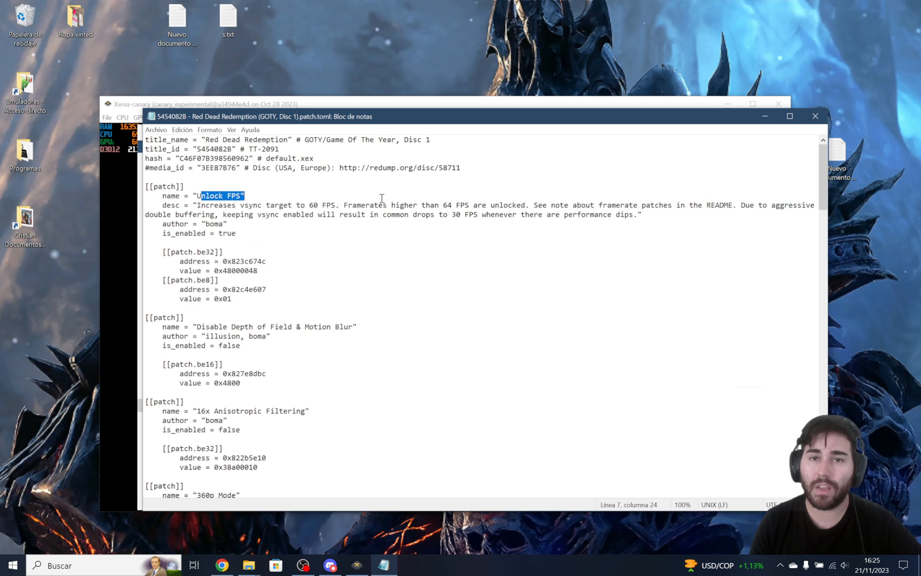
click(341, 215)
drag(300, 205, 326, 206)
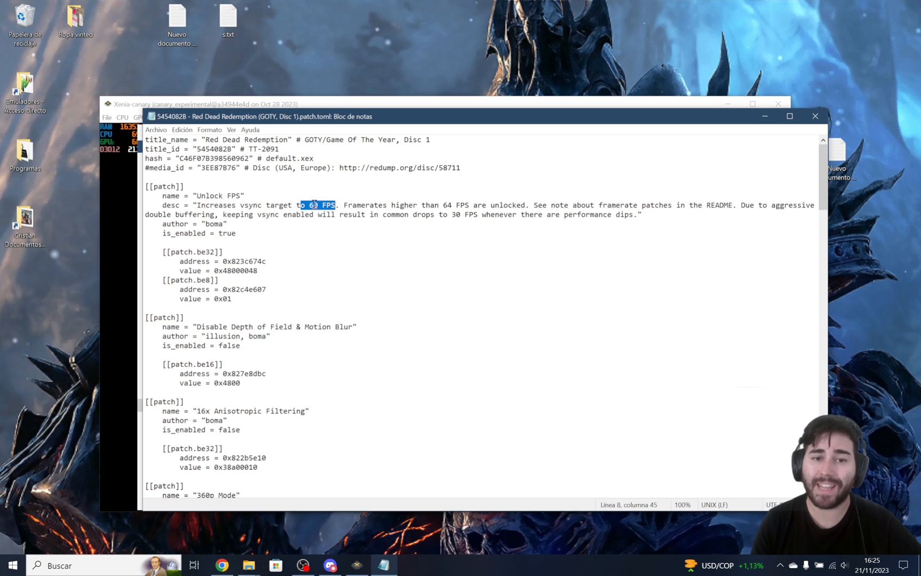
click(314, 205)
click(297, 204)
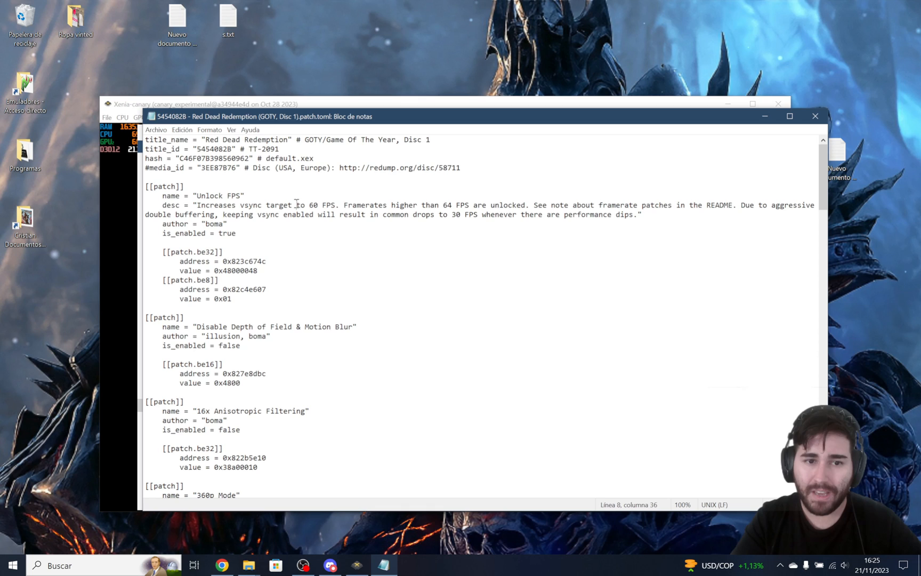
drag(297, 203, 336, 204)
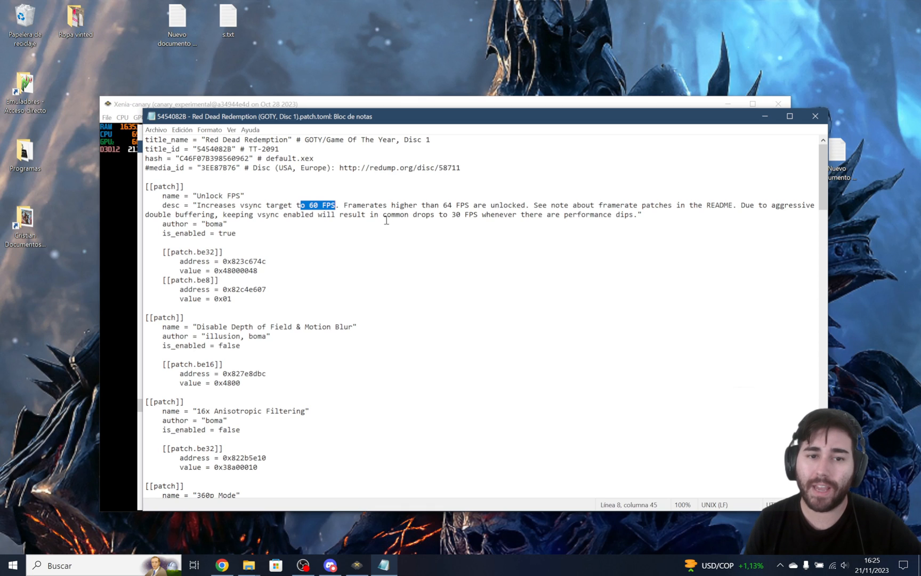
click(306, 204)
drag(228, 233, 231, 233)
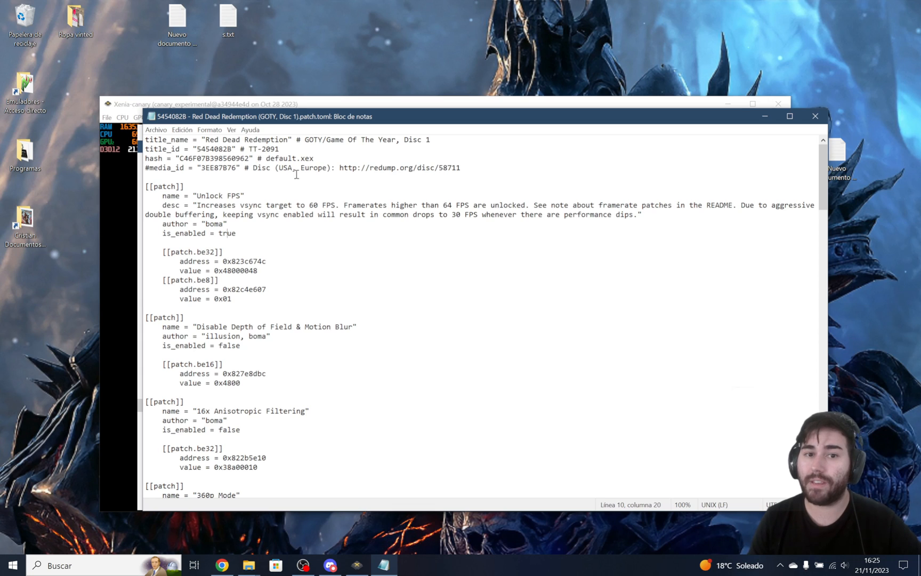
drag(302, 207, 317, 207)
click(315, 206)
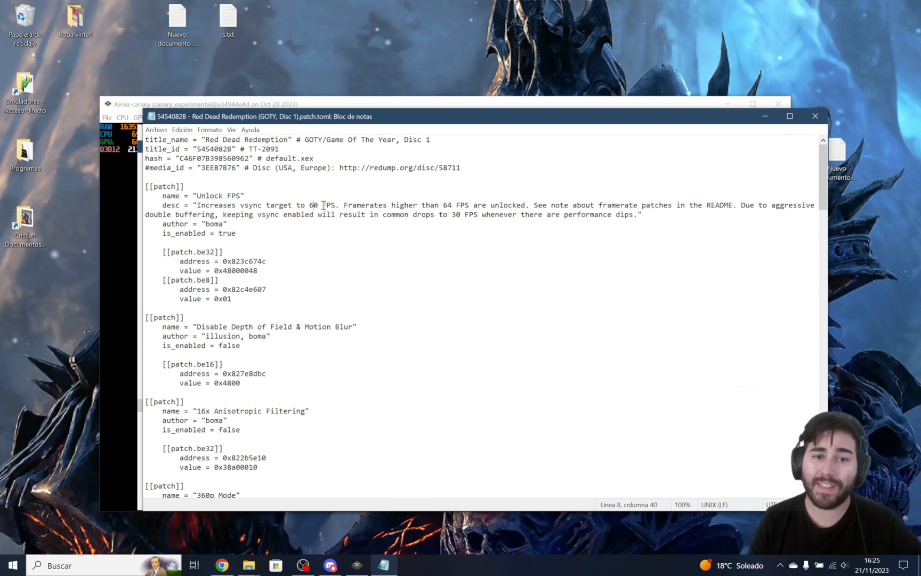
click(331, 206)
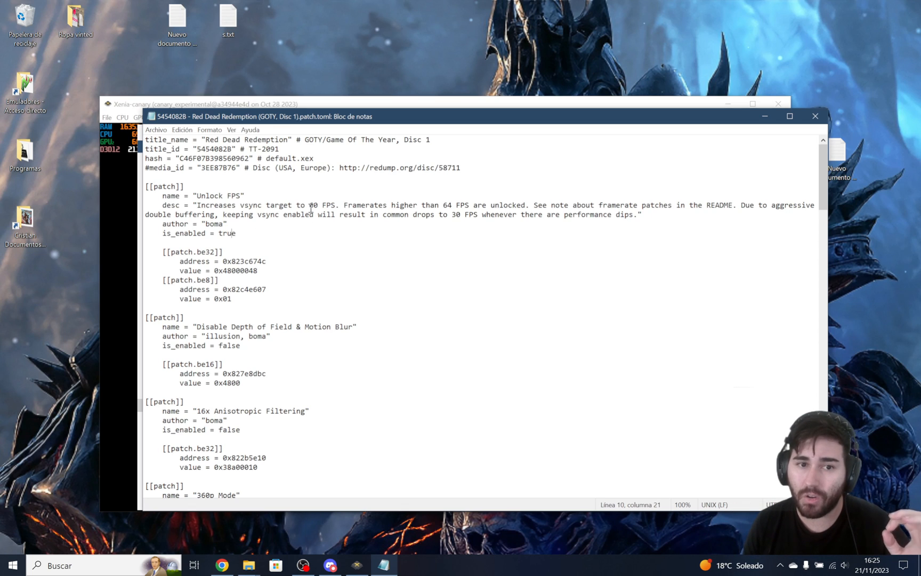
drag(309, 205, 324, 207)
click(317, 206)
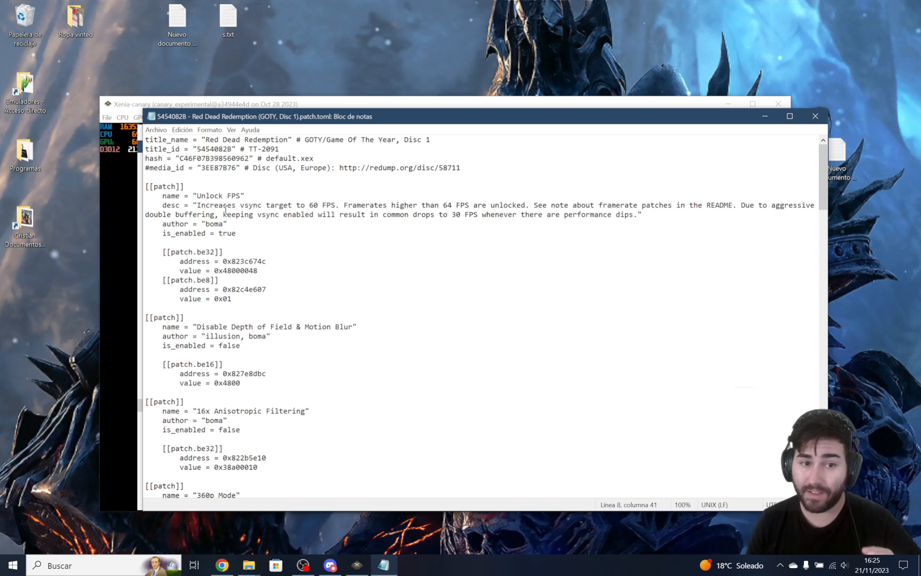
Examine the Disable Depth of Field & Motion Blur and 16x Anisotropic Filtering entries, including their is_enabled values.
scroll(238, 279, down, 1)
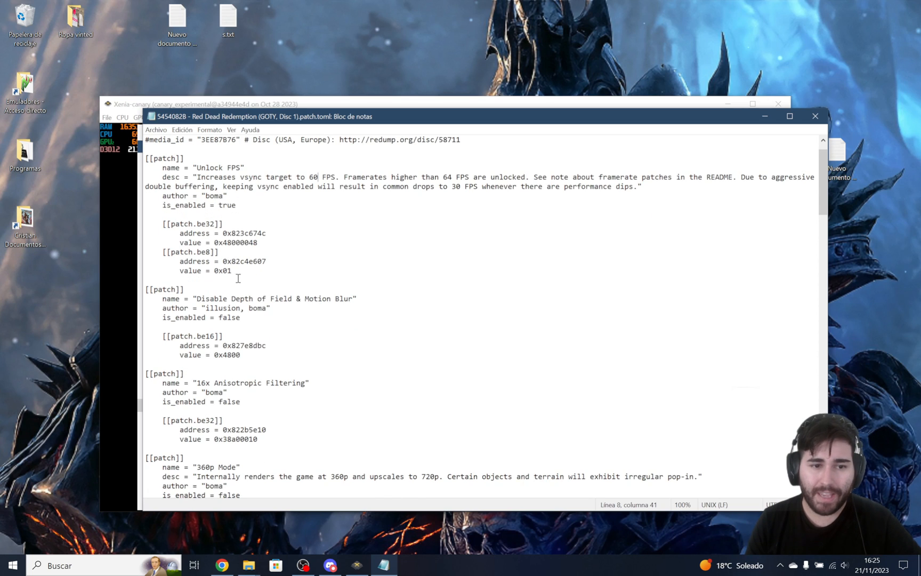
scroll(206, 243, down, 1)
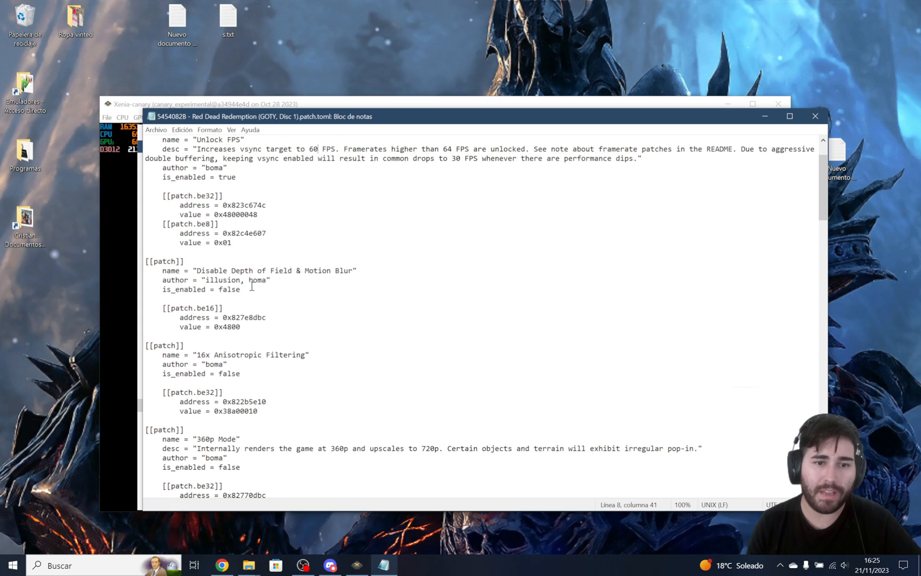
click(245, 270)
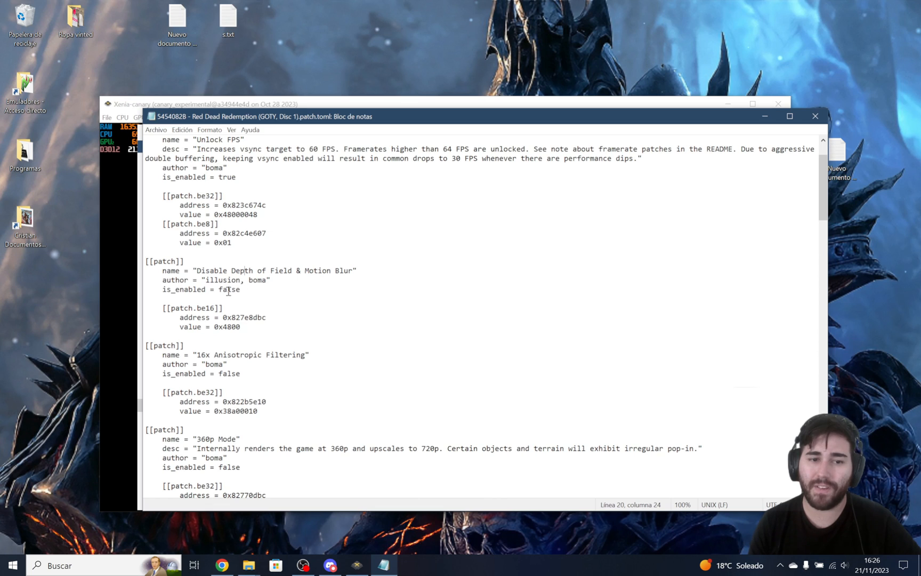
drag(227, 289, 235, 289)
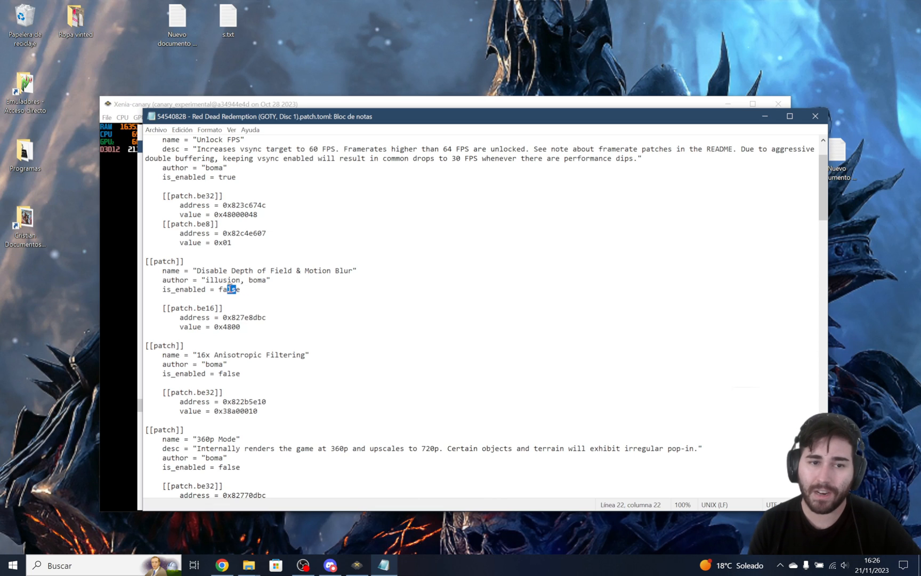
click(230, 280)
scroll(231, 279, down, 1)
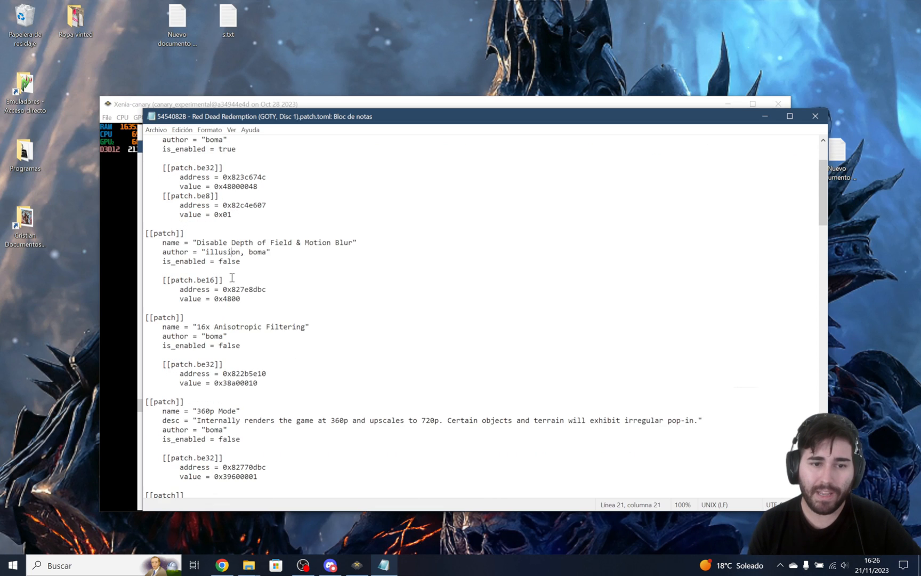
scroll(231, 256, down, 1)
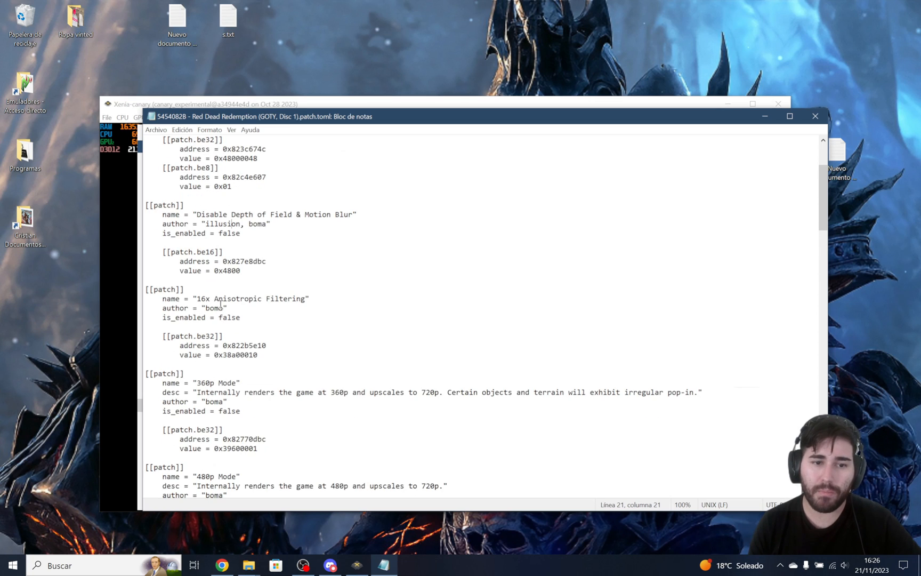
drag(199, 299, 251, 298)
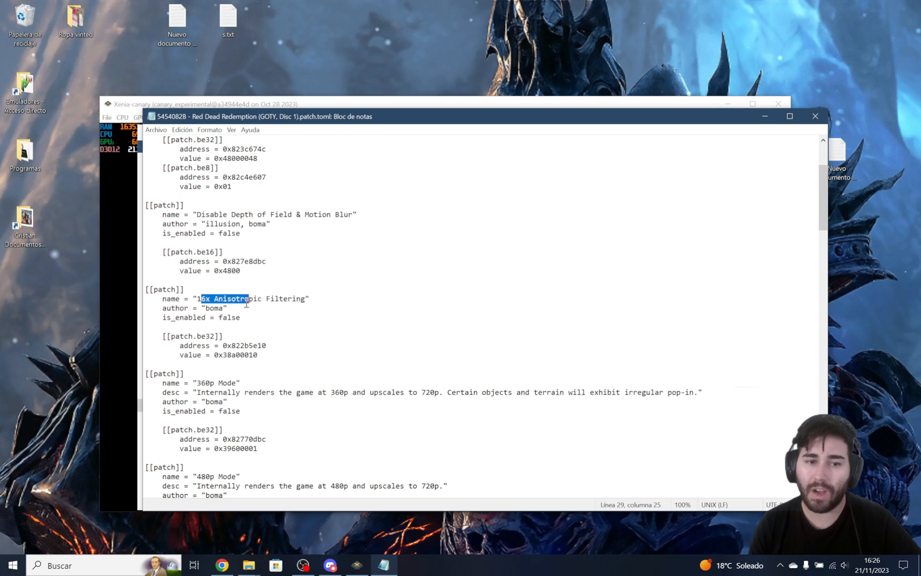
click(250, 299)
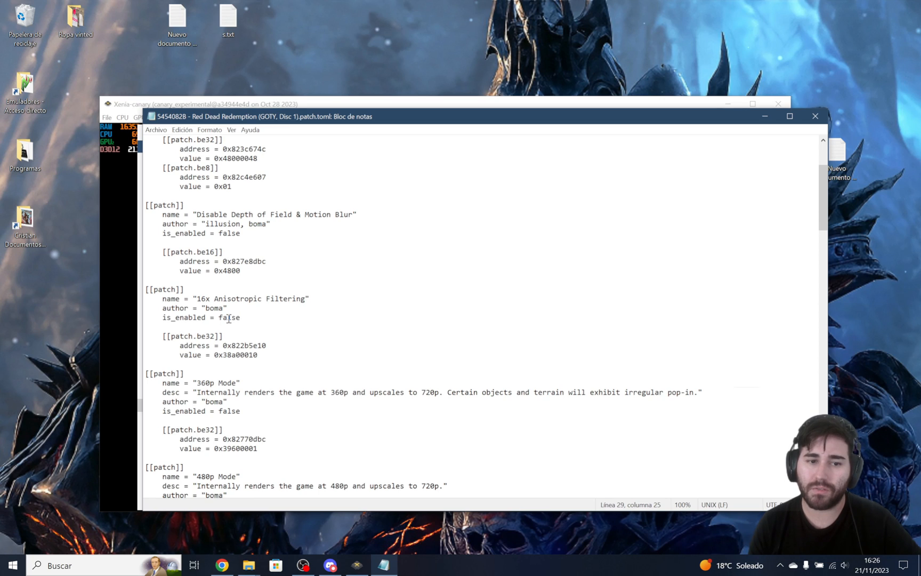
Examine the 360p Mode, 480p Mode and 540p Mode, 4x MSAA entries, checking the is_enabled value of the 540p one.
scroll(226, 317, down, 2)
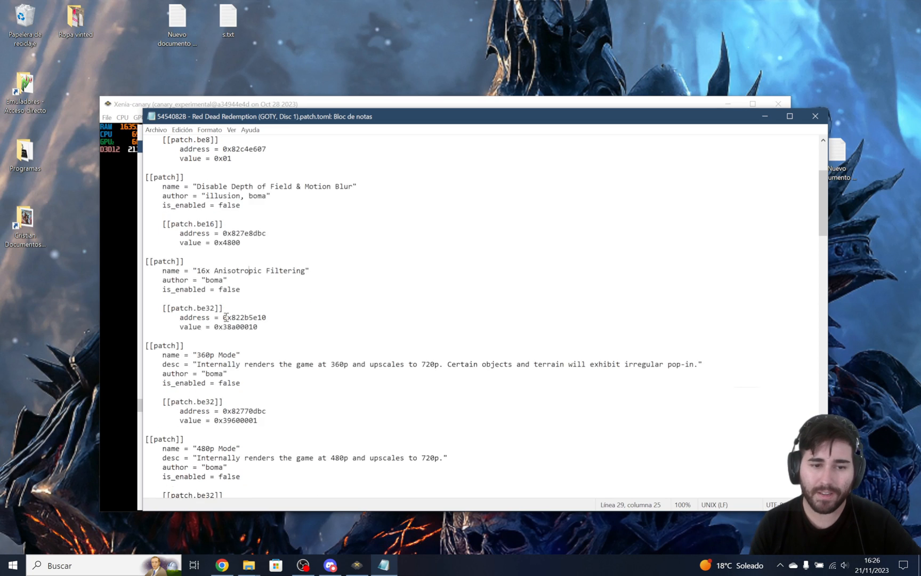
scroll(225, 313, down, 3)
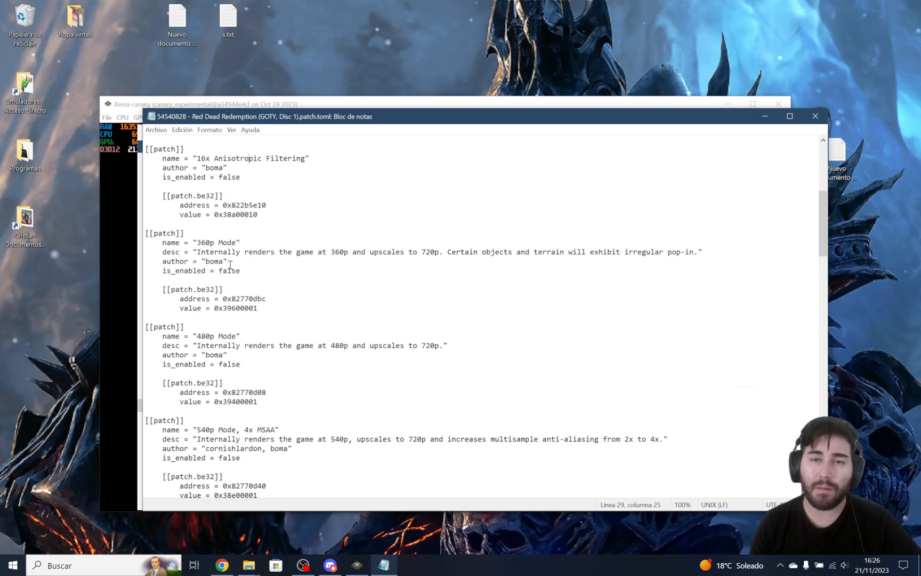
scroll(230, 265, down, 1)
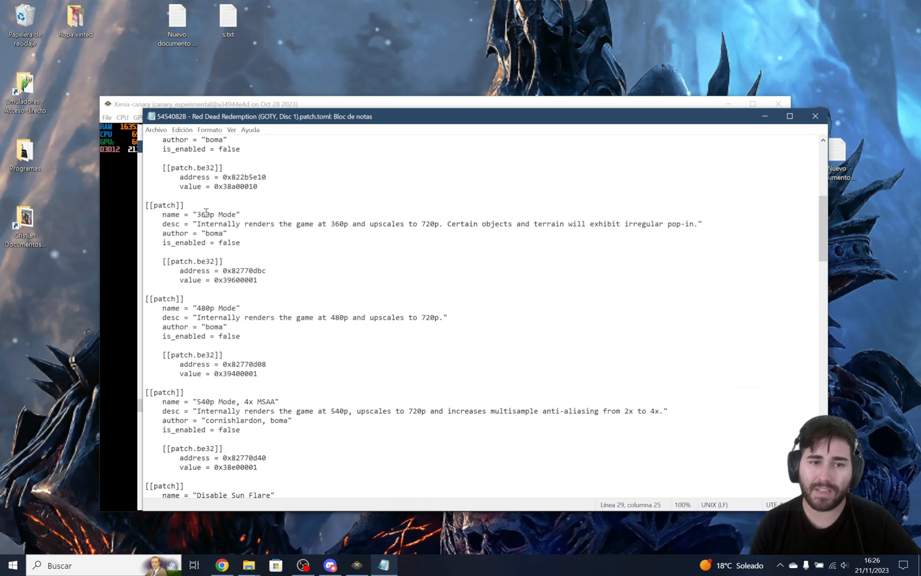
scroll(210, 307, down, 1)
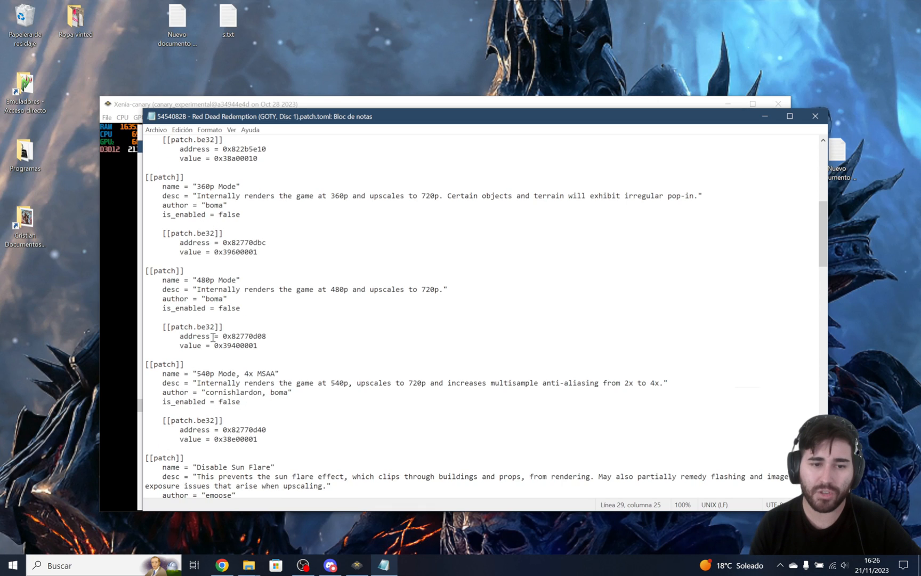
scroll(209, 368, down, 1)
scroll(204, 346, down, 1)
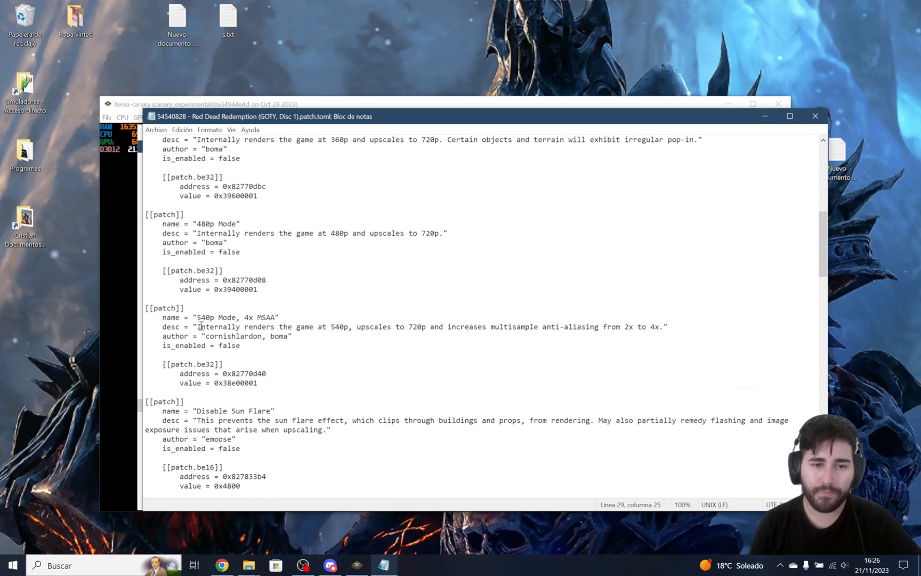
drag(244, 318, 271, 320)
click(265, 317)
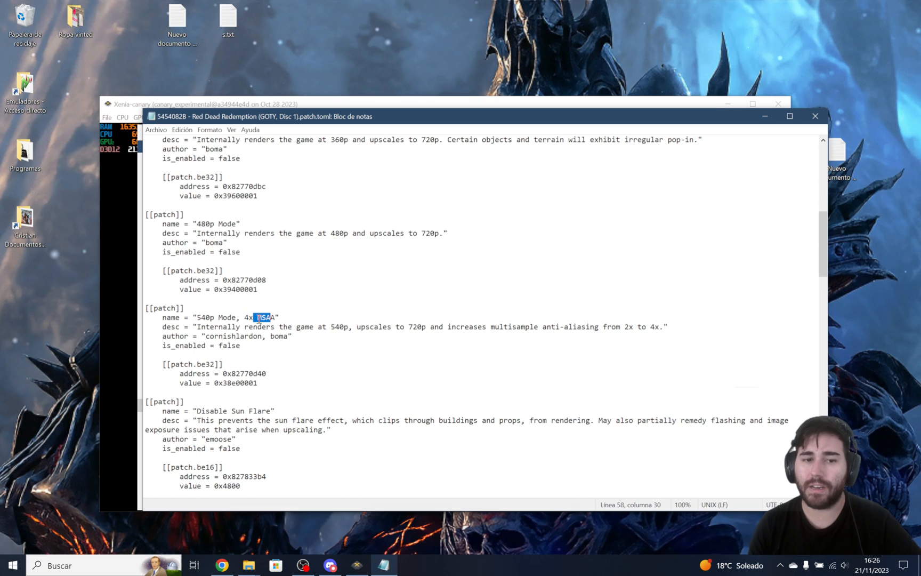
click(266, 318)
drag(220, 344, 224, 345)
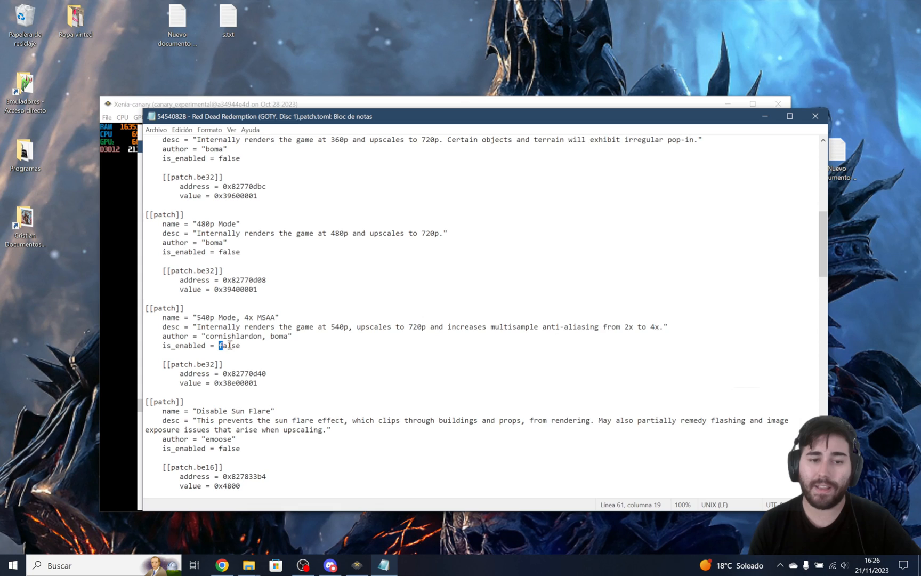
click(236, 345)
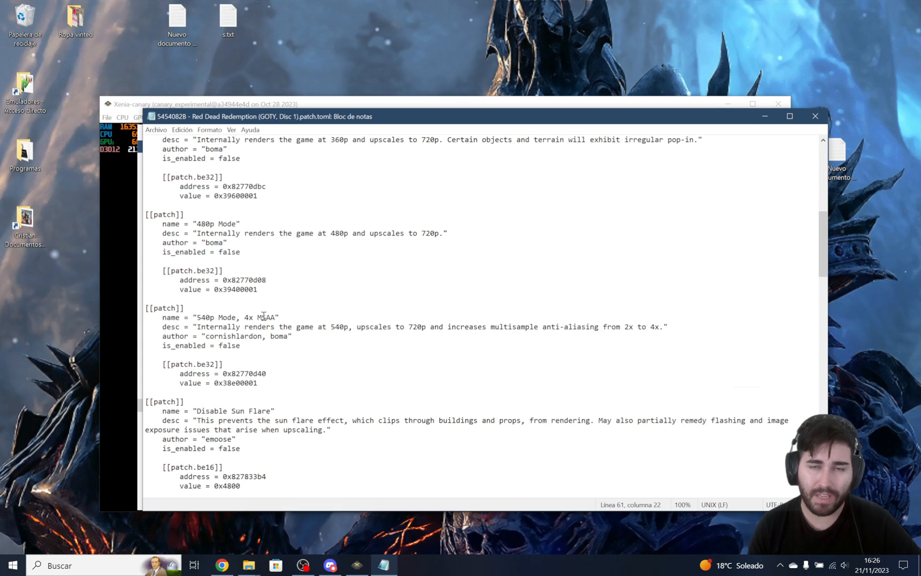
Examine the patch entries from 540p Mode, 4x MSAA through Disable Sun Flare, No Trees, Skip Grass Occlusion, Disable Shadows and Higher Quality Post Processing.
click(241, 345)
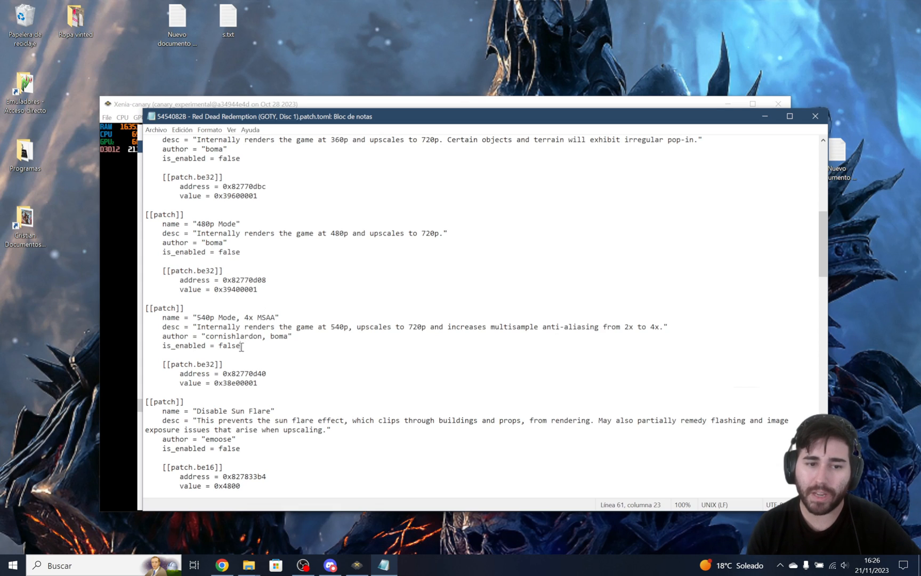
click(237, 326)
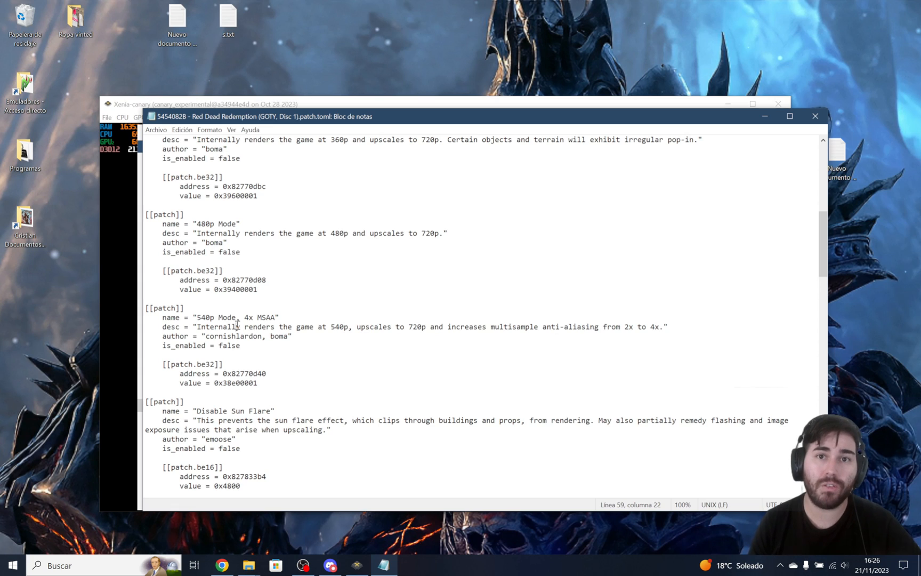
scroll(237, 324, down, 2)
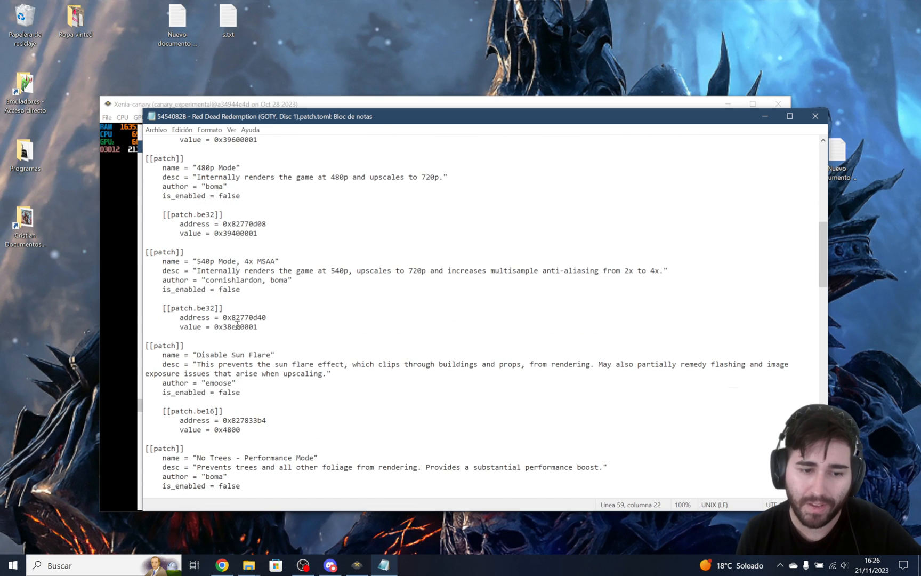
scroll(261, 299, down, 4)
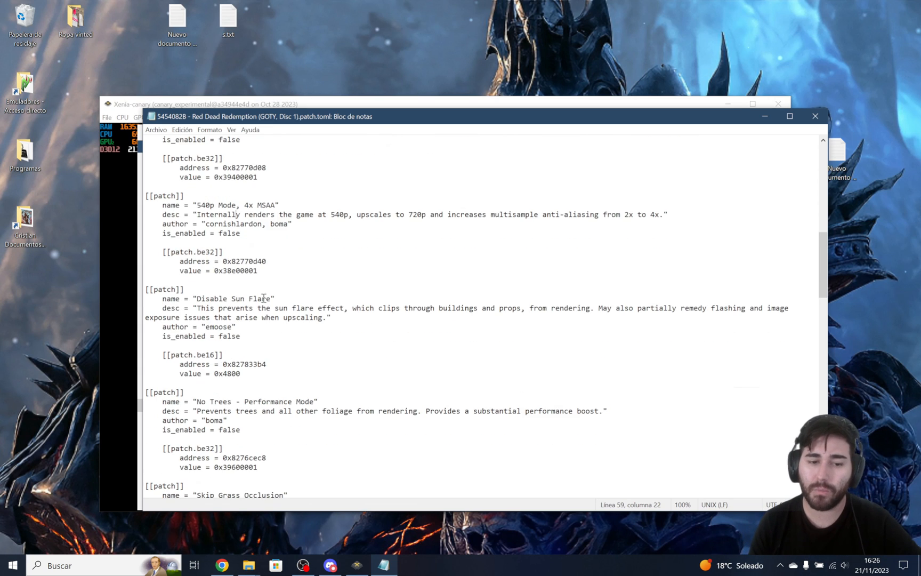
scroll(263, 256, down, 2)
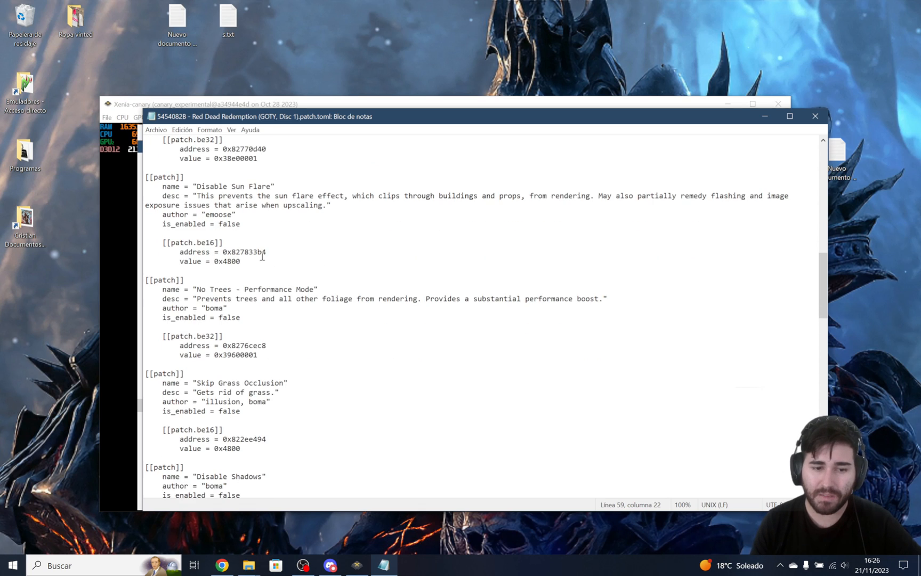
scroll(262, 255, down, 2)
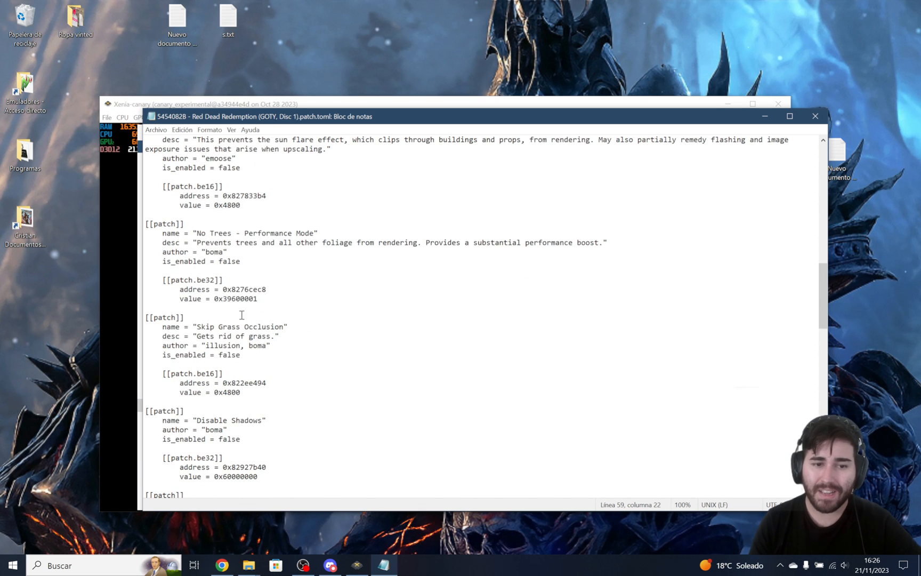
scroll(271, 277, down, 3)
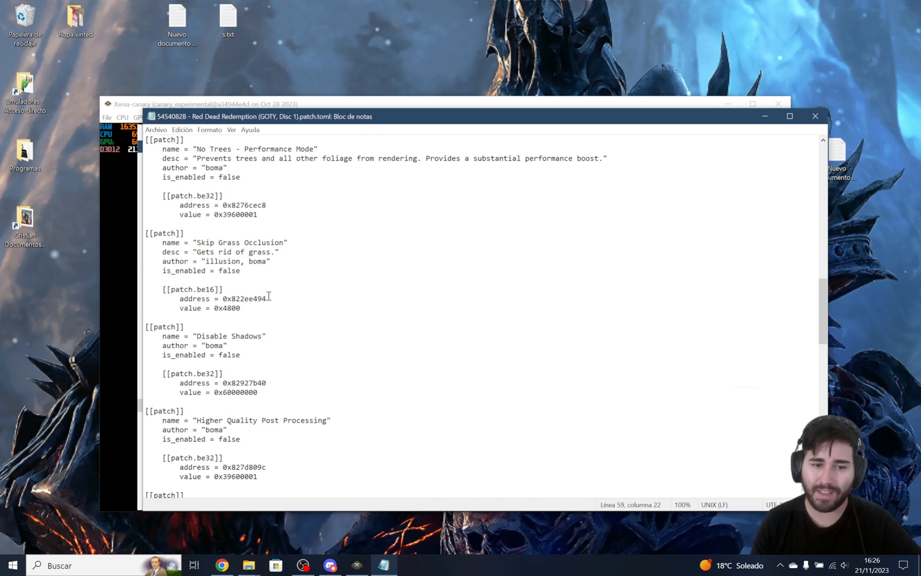
scroll(270, 296, down, 1)
scroll(271, 294, down, 4)
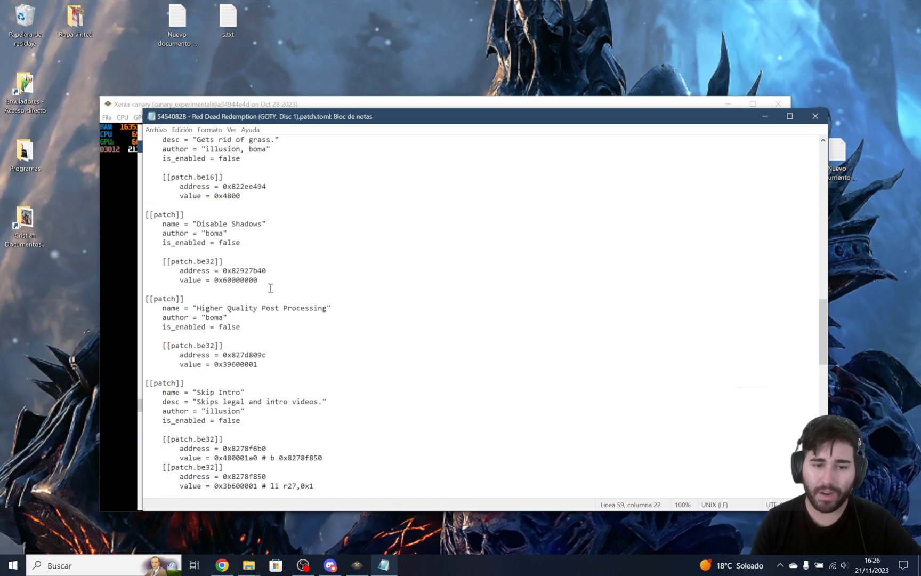
Enable the Skip Intro patch by setting its is_enabled value to true.
scroll(217, 356, down, 1)
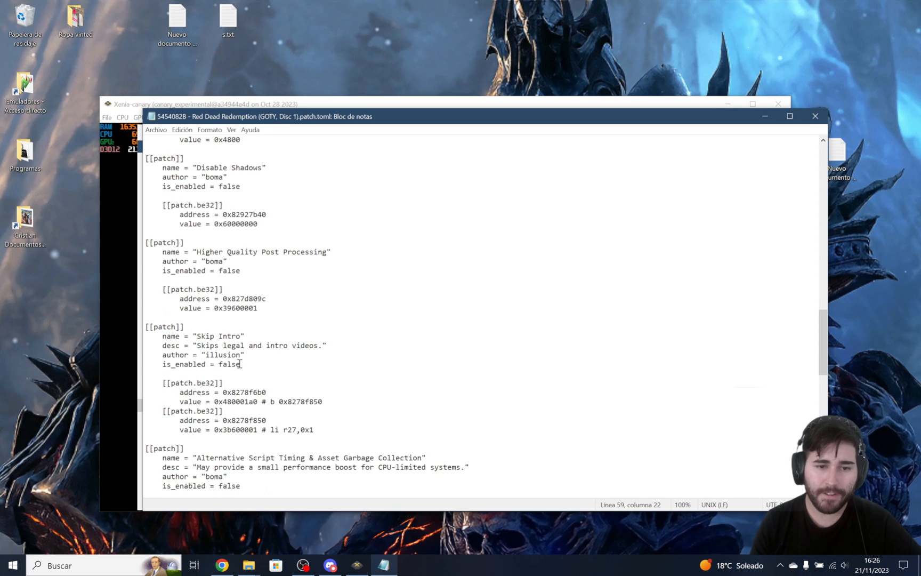
drag(240, 363, 218, 364)
text(t)
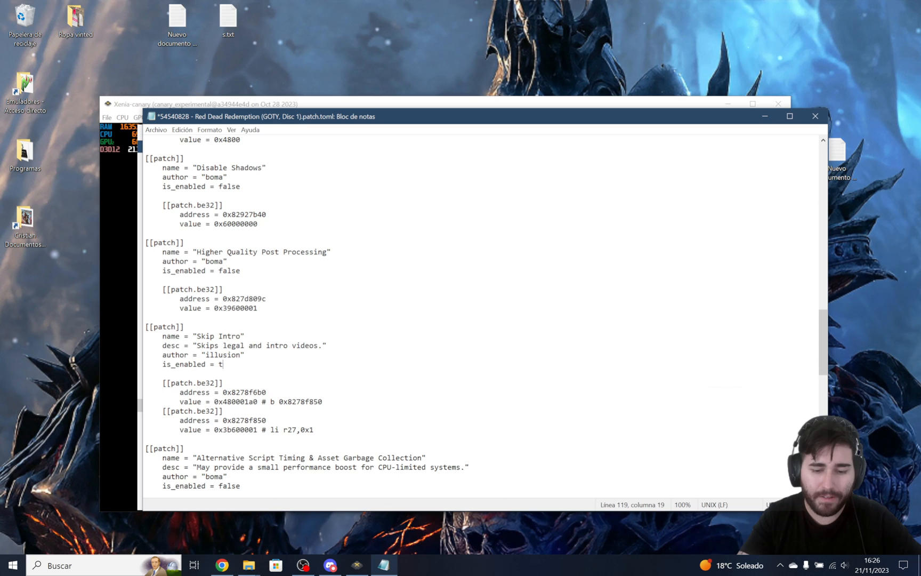
text(rue)
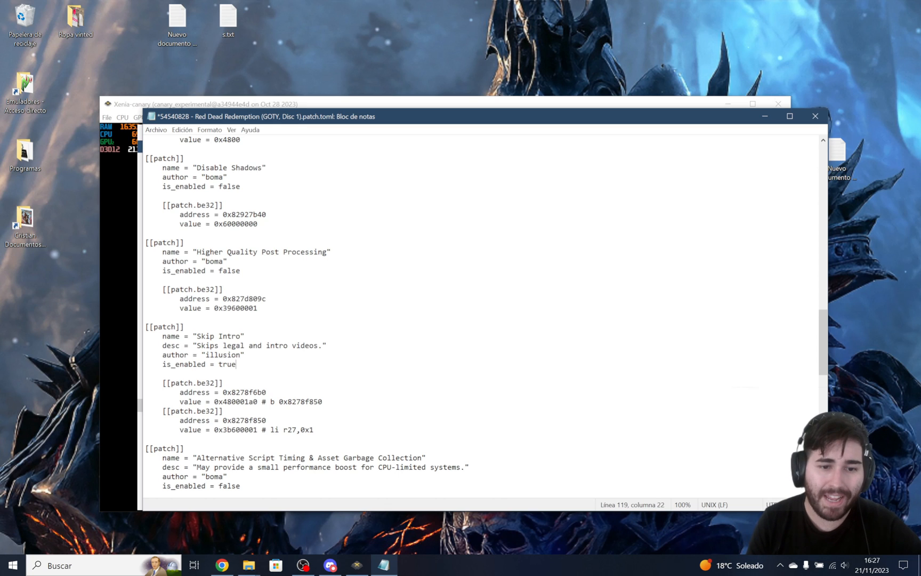
Examine the entries after Skip Intro, from Alternative Script Timing through Aspect Ratio and Infinite Horse Stamina to Bottomless Clip, and return to the earlier ones.
scroll(230, 322, down, 1)
scroll(230, 323, down, 3)
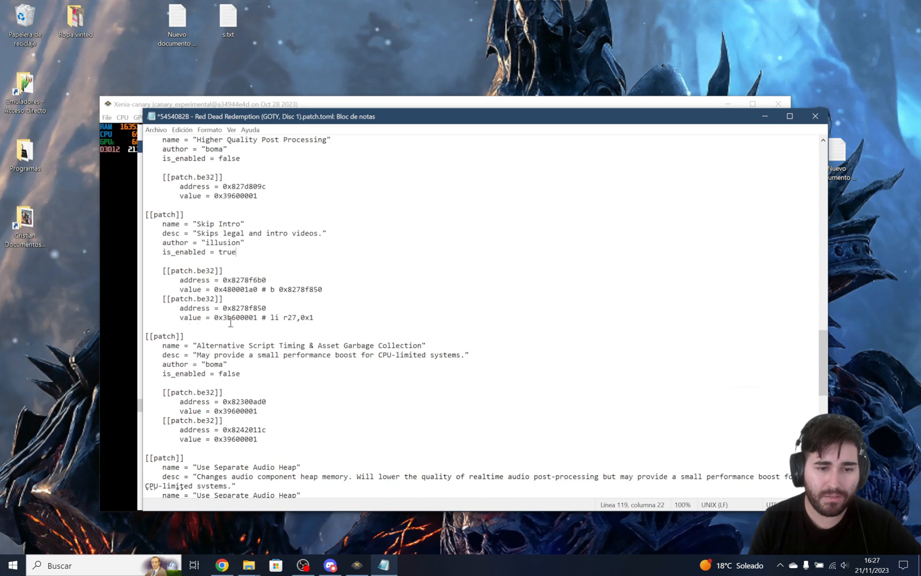
scroll(226, 379, down, 3)
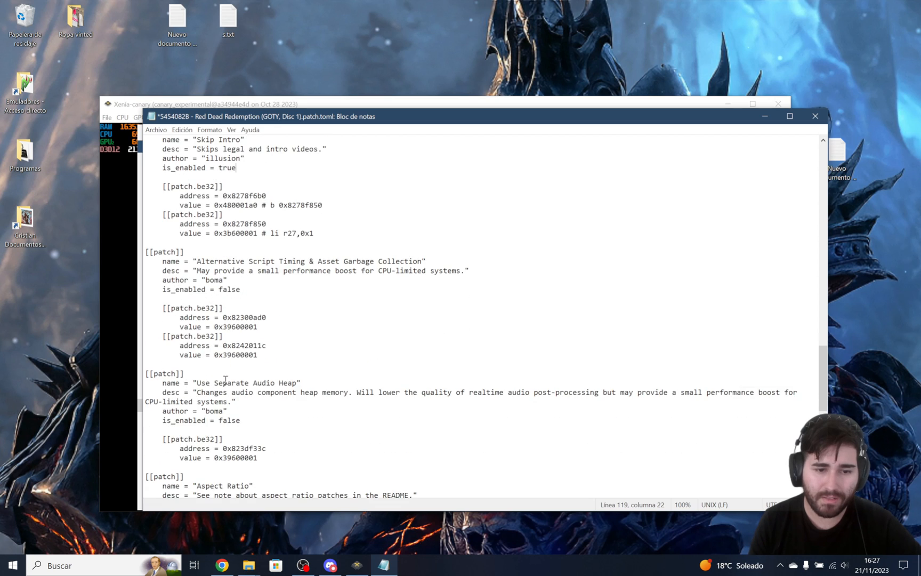
scroll(233, 388, down, 3)
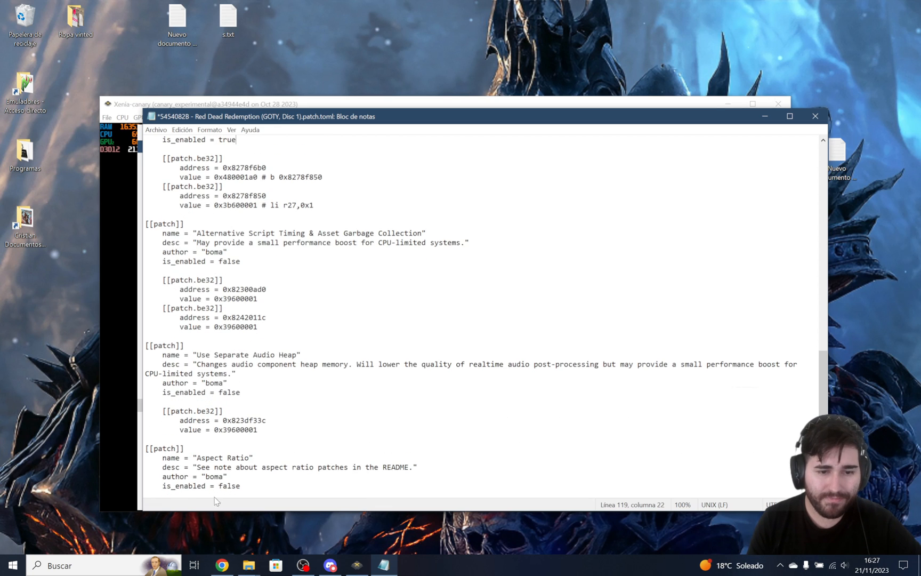
scroll(250, 382, down, 3)
scroll(308, 362, down, 2)
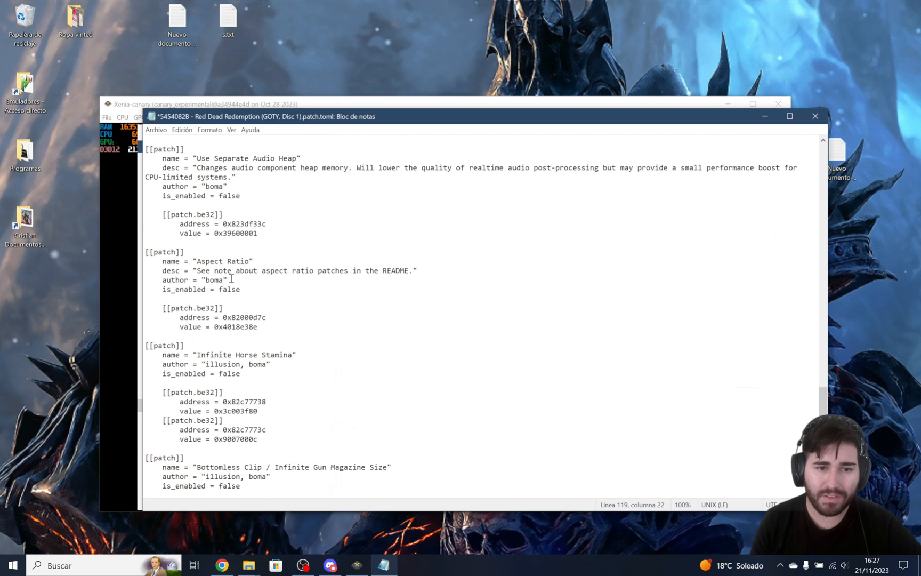
scroll(241, 314, down, 1)
scroll(239, 381, down, 4)
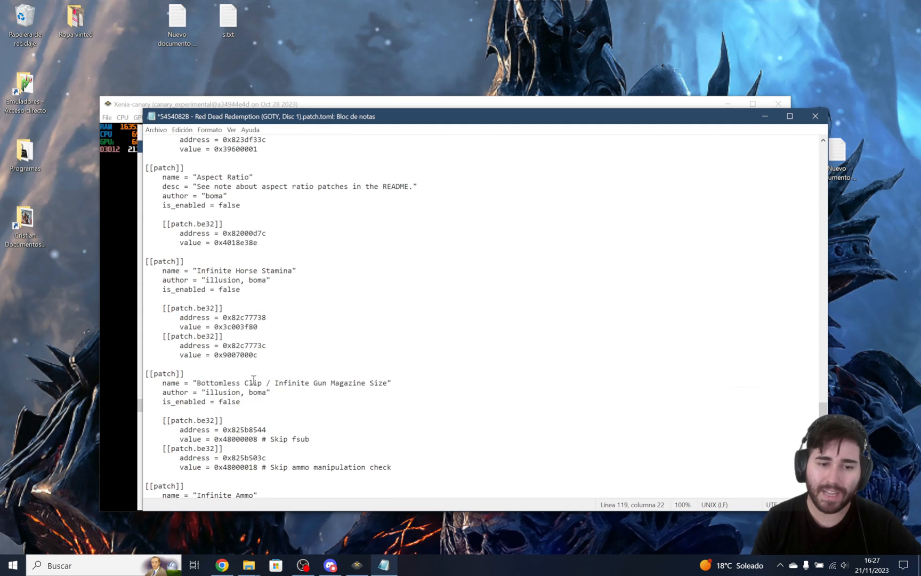
scroll(255, 375, up, 9)
scroll(255, 376, up, 18)
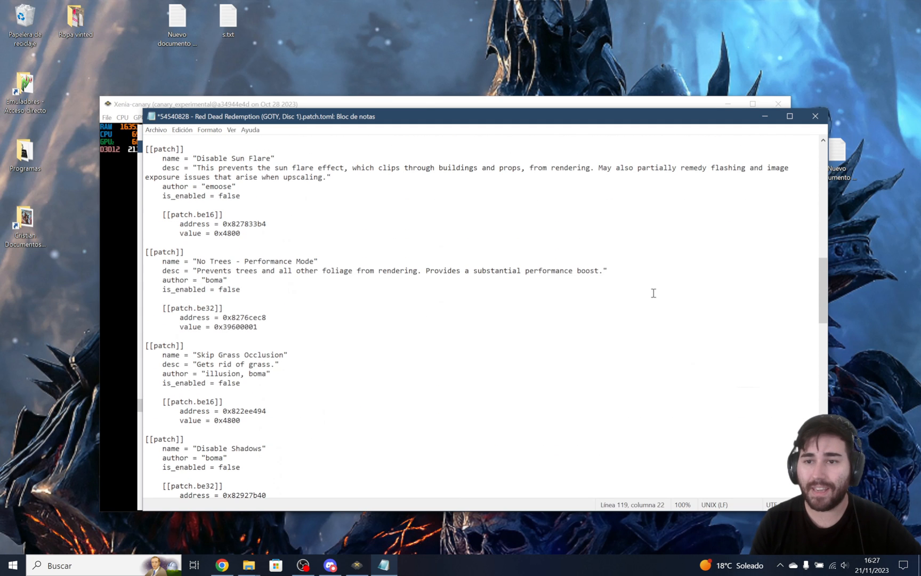
Close the Red Dead Redemption (GOTY, Disc 1) patch file, saving its changes, and minimise the patch search results window.
click(815, 116)
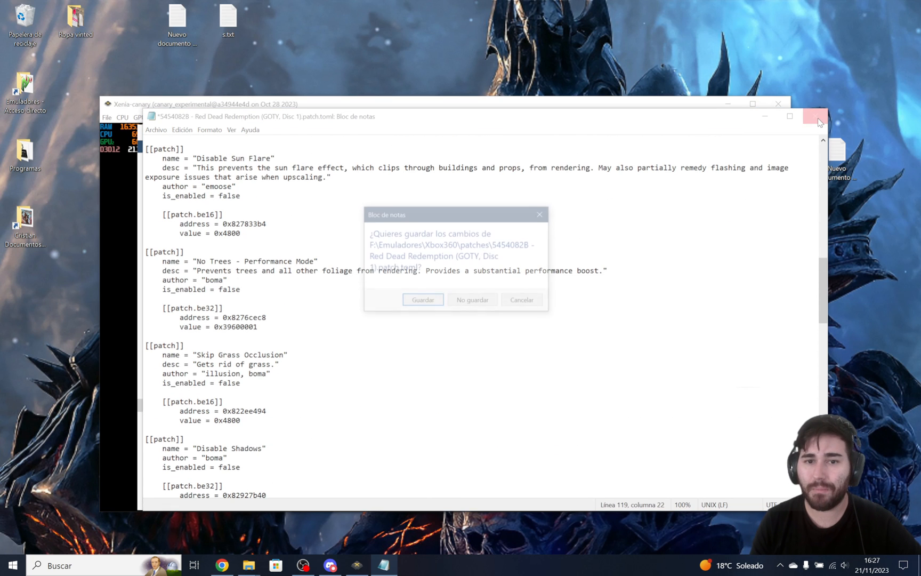
click(418, 308)
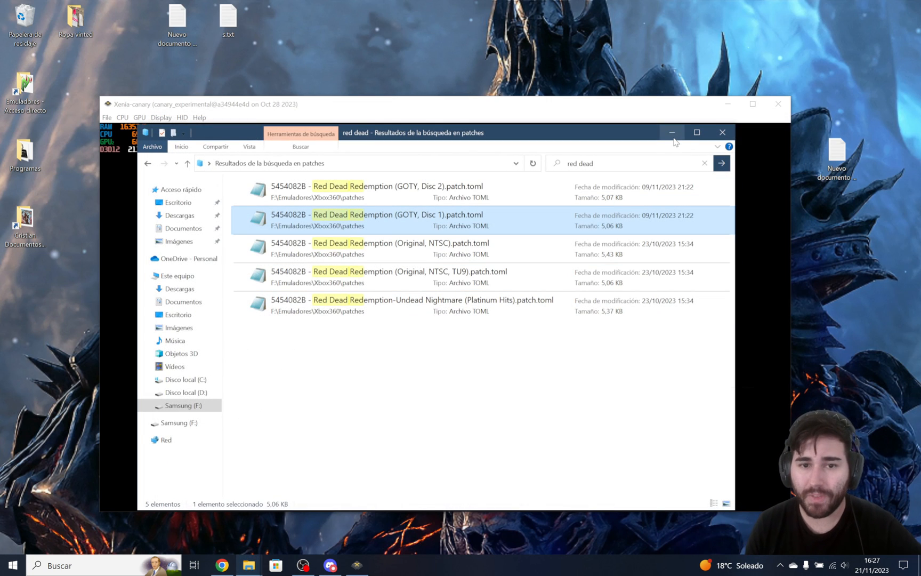
click(672, 132)
Load Red Dead Redemption GOTY [RF][DVD1].iso in Xenia Canary and accept the Normal mode in the game.
click(106, 118)
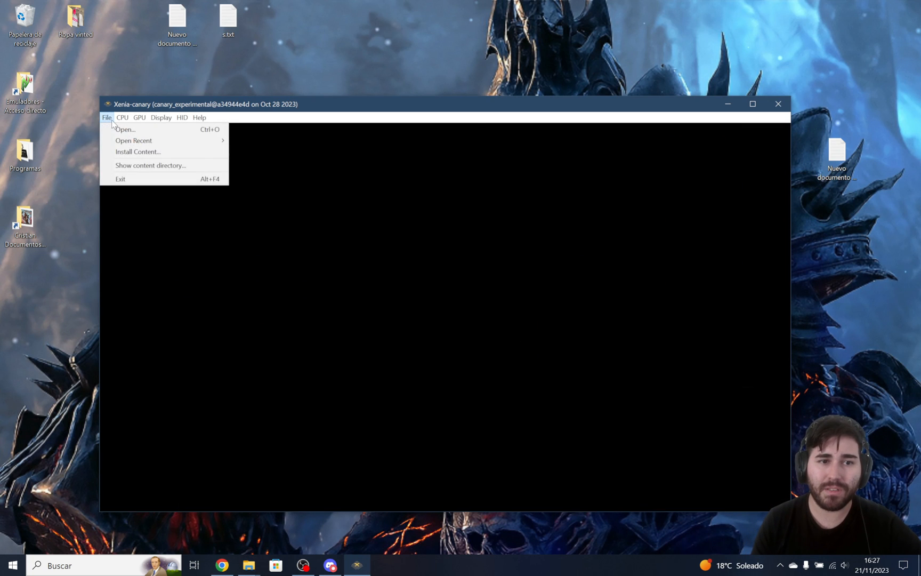
click(114, 133)
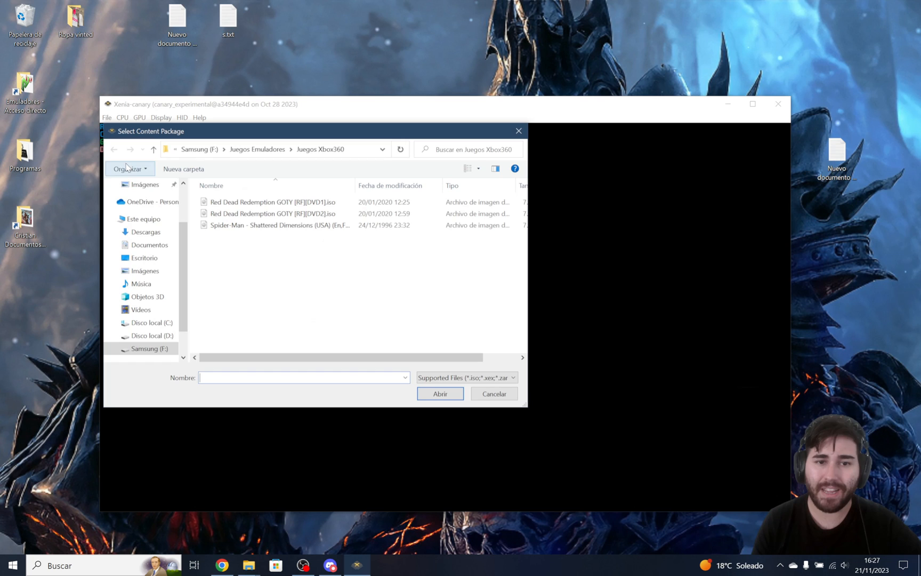
click(283, 202)
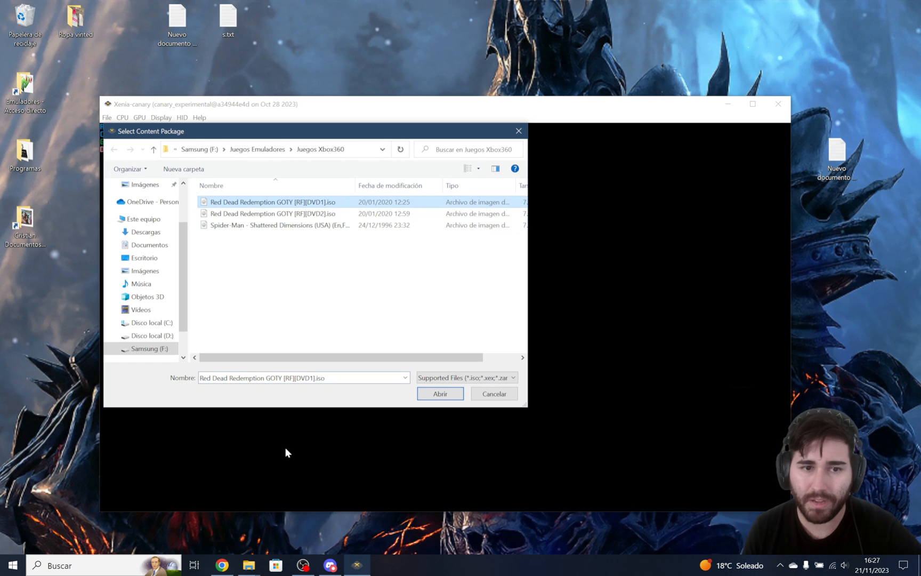
key(Return)
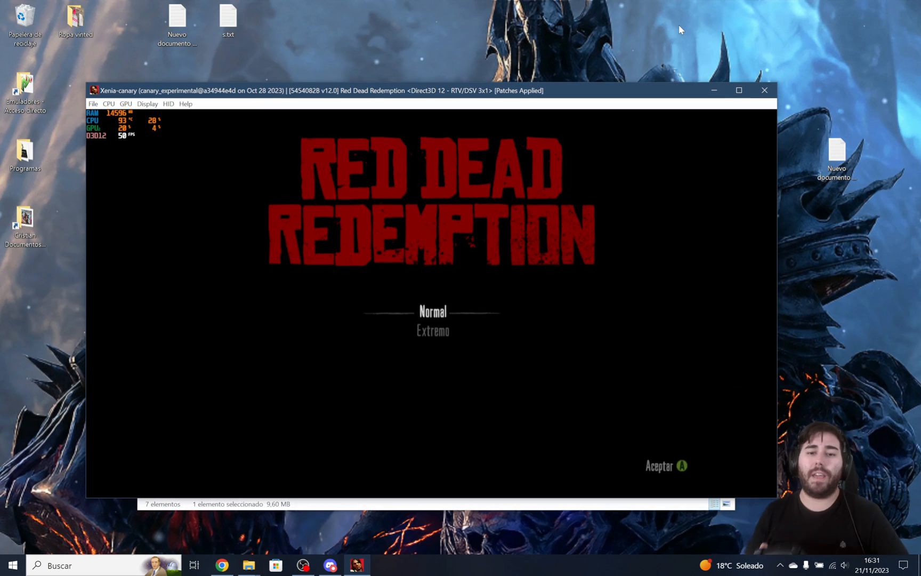
key(Return)
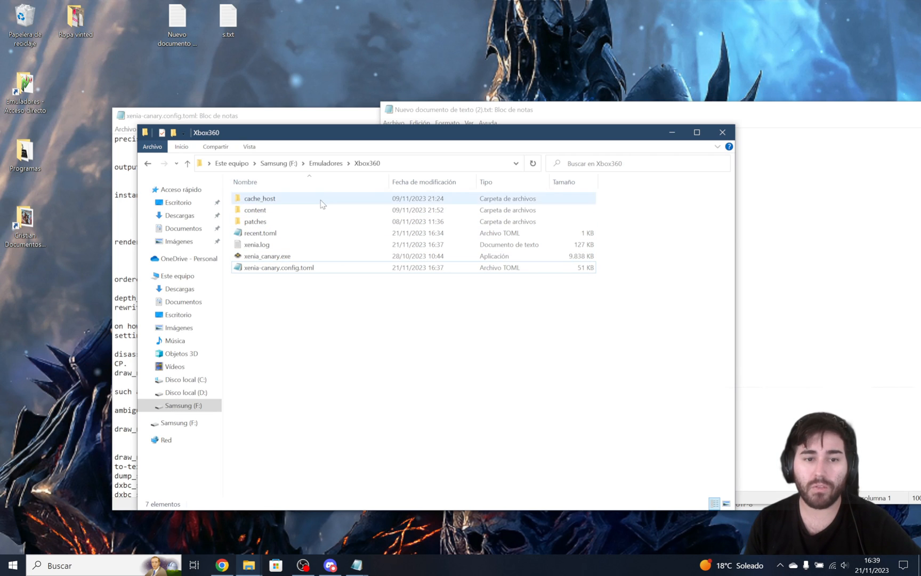
Copy the setting name draw_resolution_scale_x from the text notes in Nuevo documento de texto (2).txt.
drag(335, 135, 302, 133)
click(822, 287)
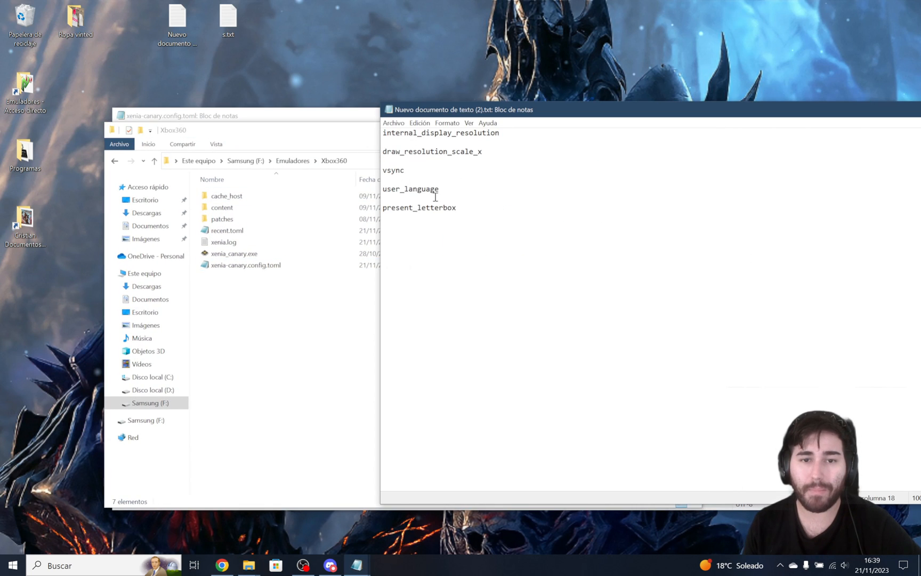
double_click(385, 153)
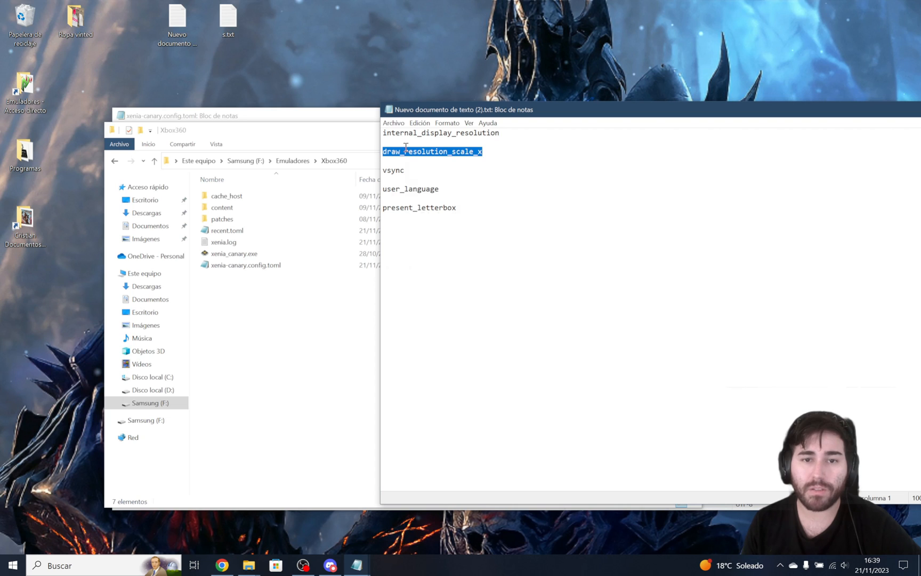
right_click(404, 144)
click(437, 179)
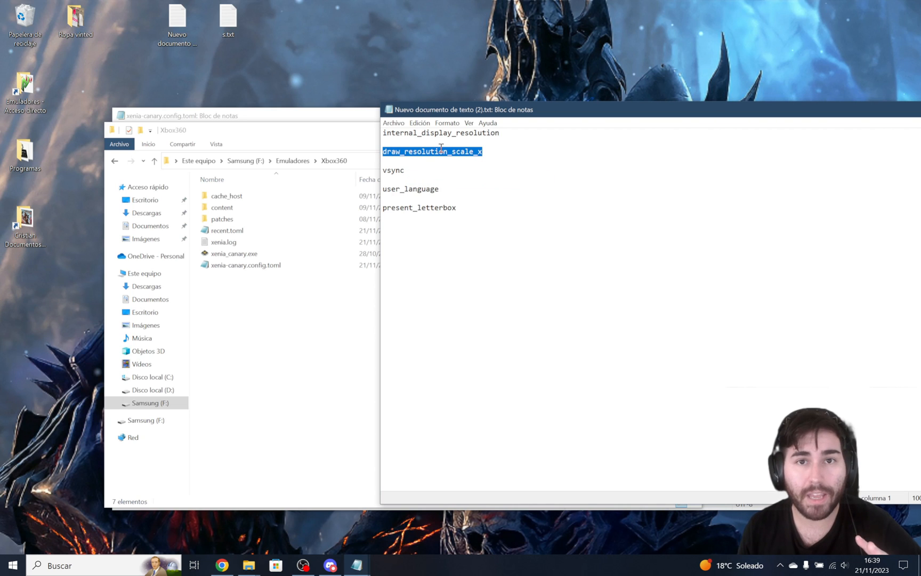
click(438, 152)
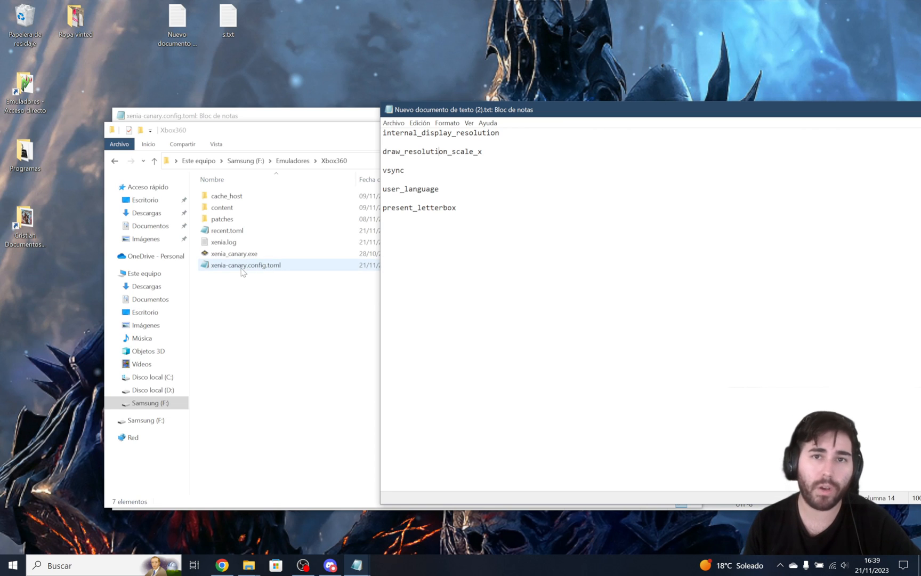
Open xenia-canary.config.toml, find draw_resolution_scale_x and examine its value.
double_click(241, 265)
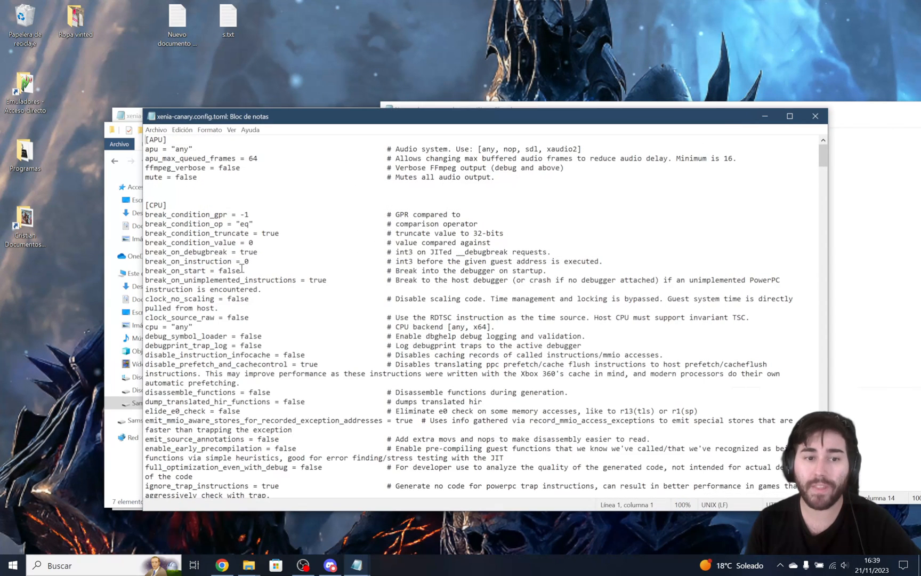
click(173, 131)
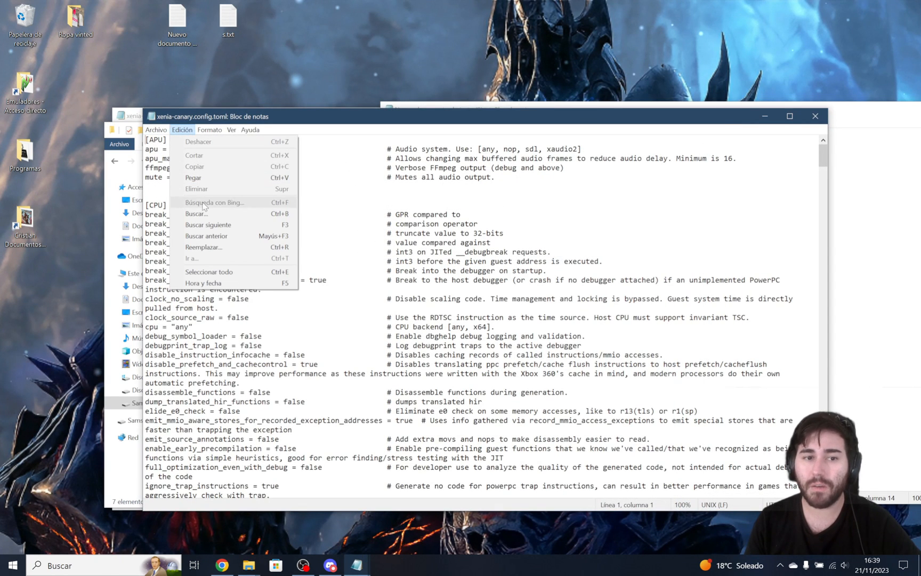
click(205, 215)
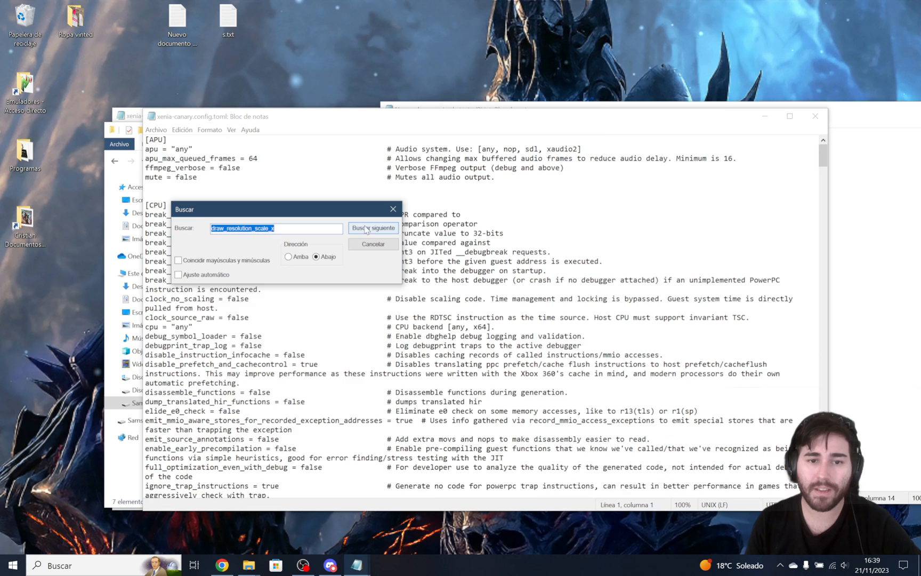
click(369, 228)
click(371, 246)
scroll(330, 267, down, 4)
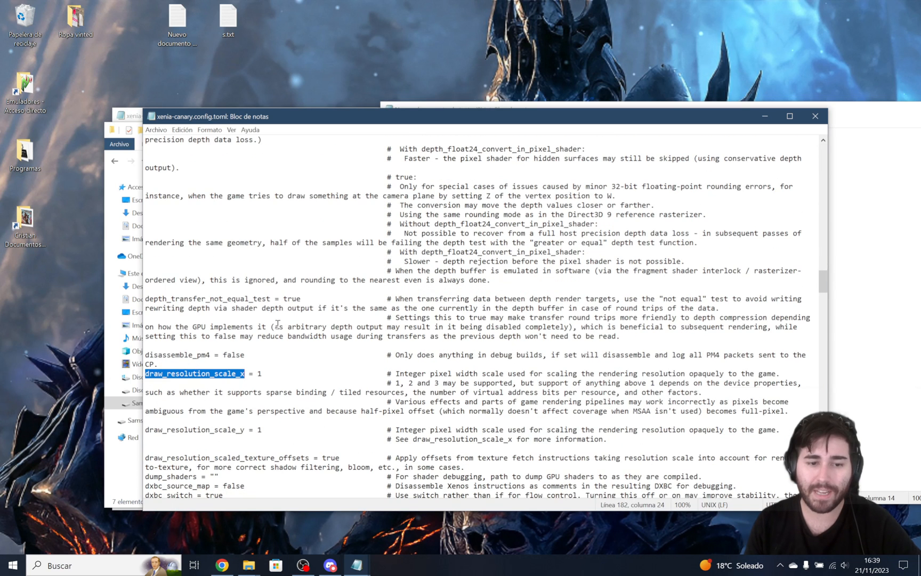
mouse_move(265, 373)
mouse_down()
mouse_move(258, 371)
mouse_move(268, 375)
mouse_up()
click(259, 372)
click(268, 372)
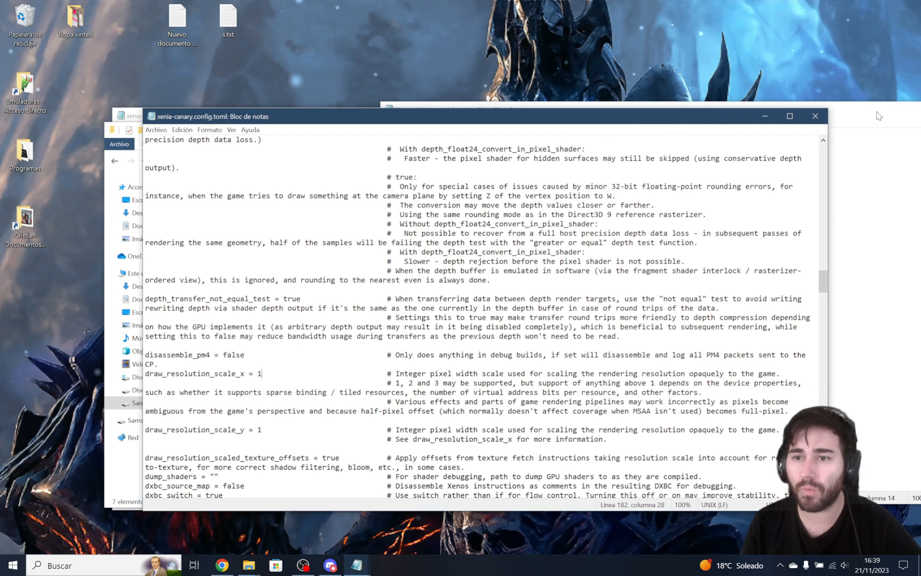
Close the configuration file and launch xenia_canary.exe from the Xbox360 folder.
click(816, 118)
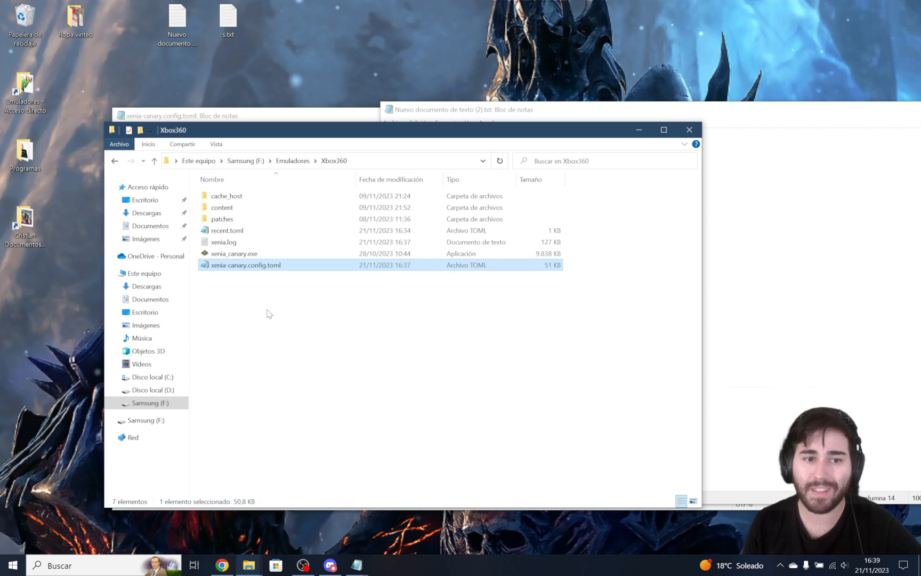
double_click(234, 253)
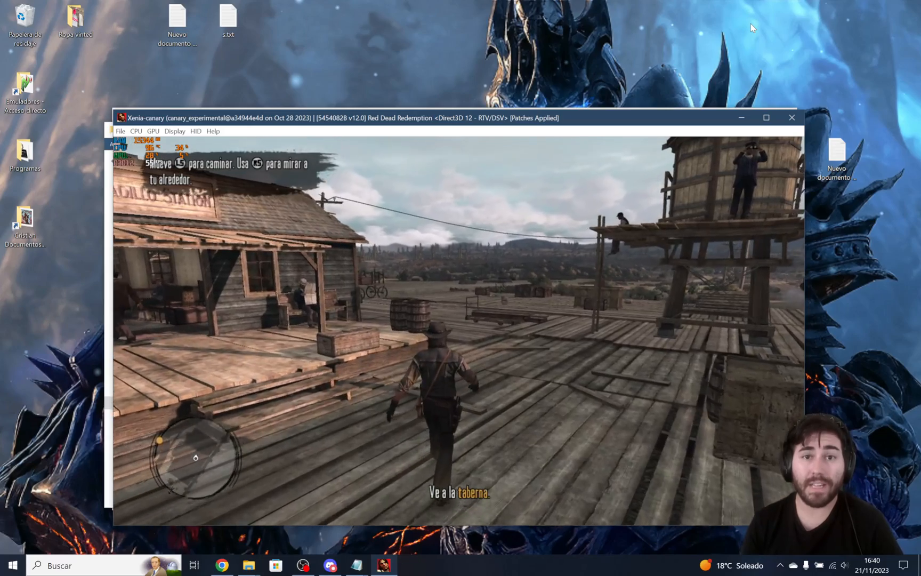